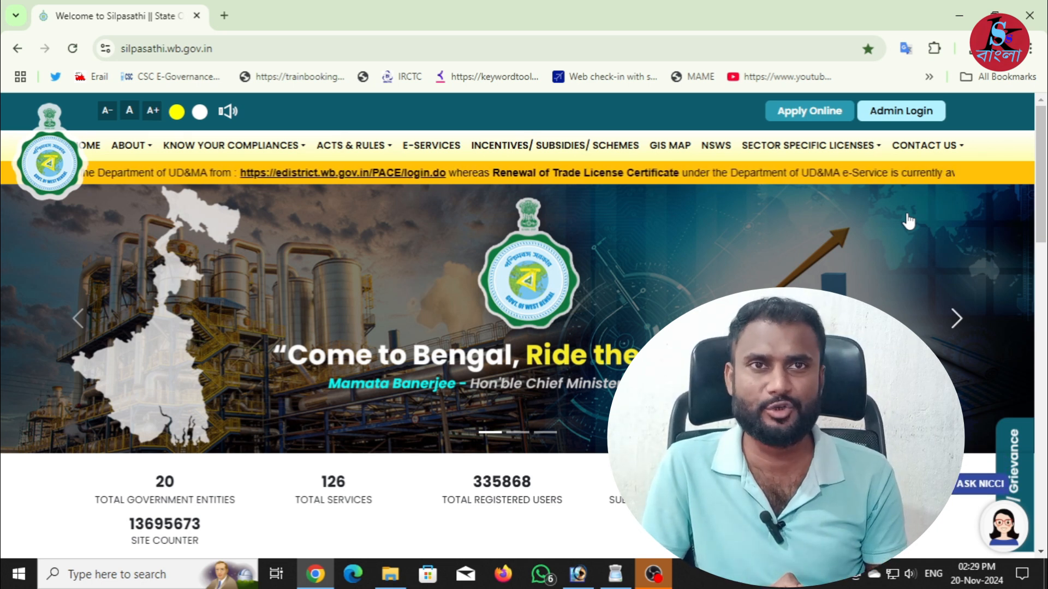
Step: Sign in through Admin Login with the account username, password and the captcha sum answer
{"action": "left_click", "coordinate": [858, 9]}
{"action": "mouse_move", "coordinate": [922, 146]}
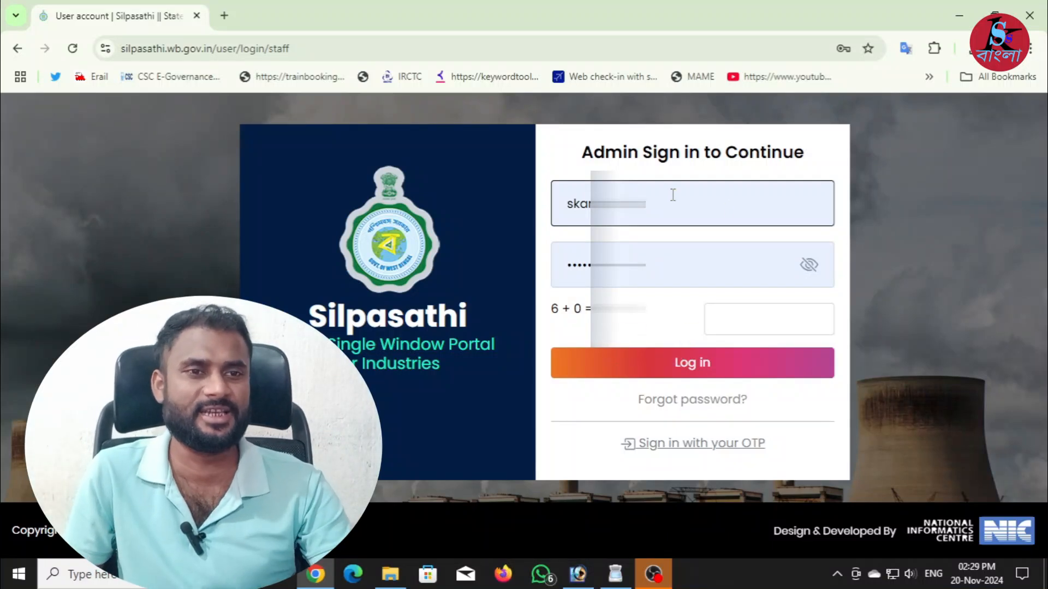
{"action": "left_click", "coordinate": [755, 185]}
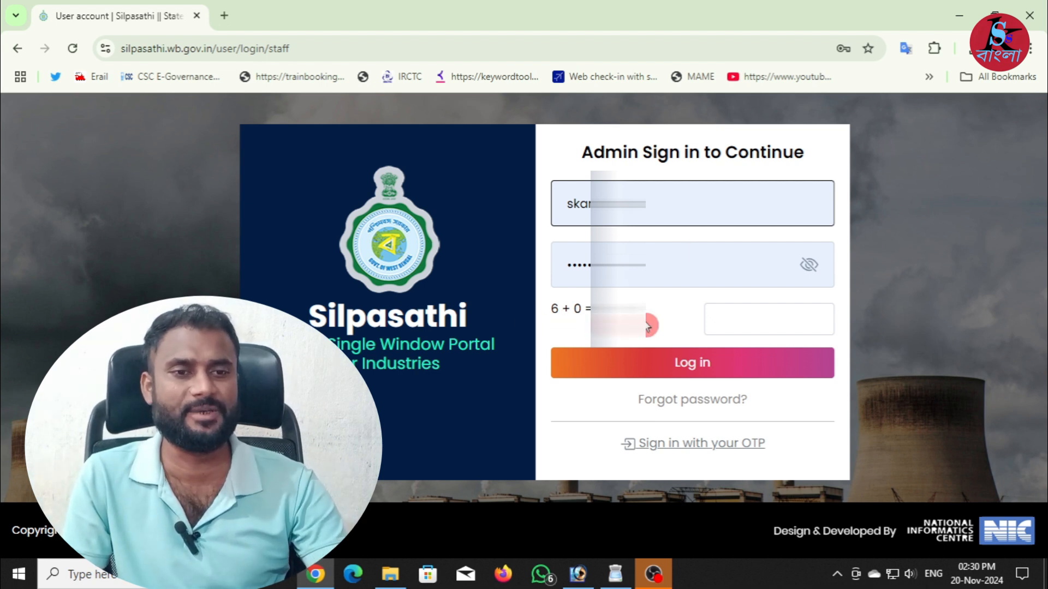
{"action": "left_click", "coordinate": [742, 318]}
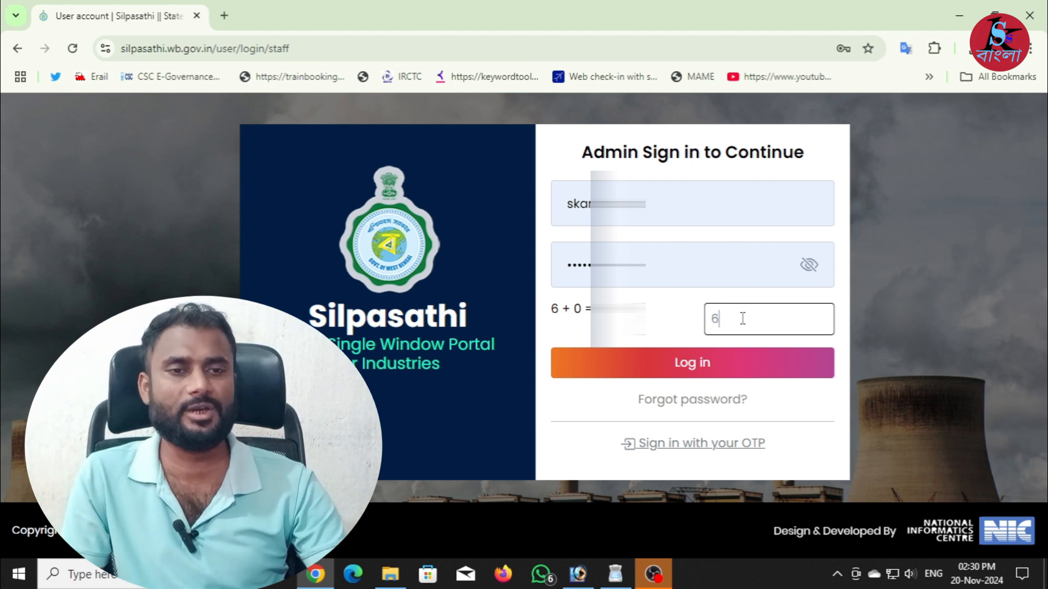
{"action": "left_click", "coordinate": [696, 373]}
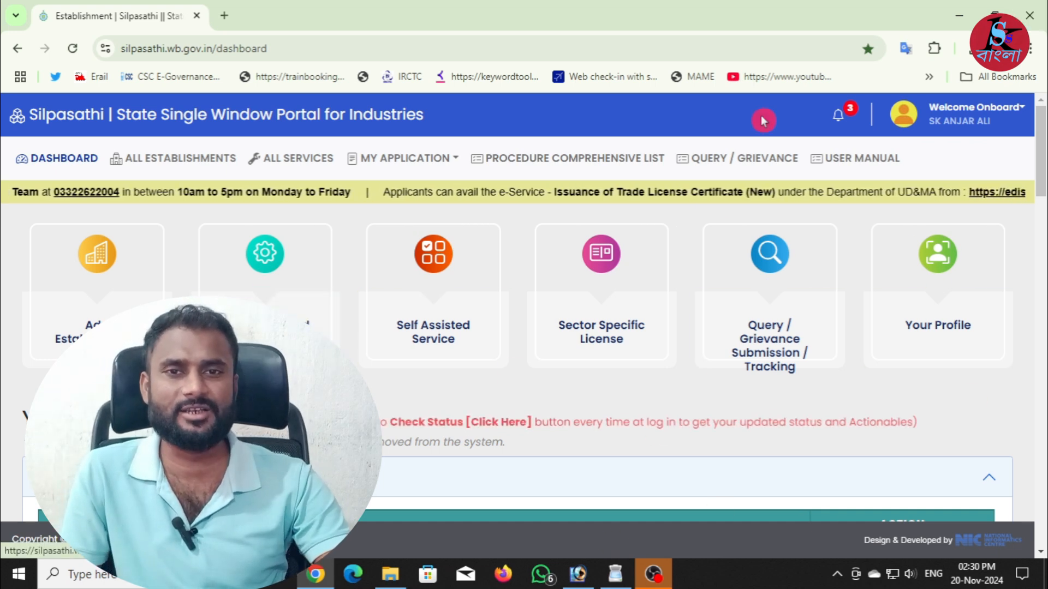
Step: Open ALL SERVICES, browse the services table, and place the cursor in its Search box
{"action": "left_click", "coordinate": [298, 164]}
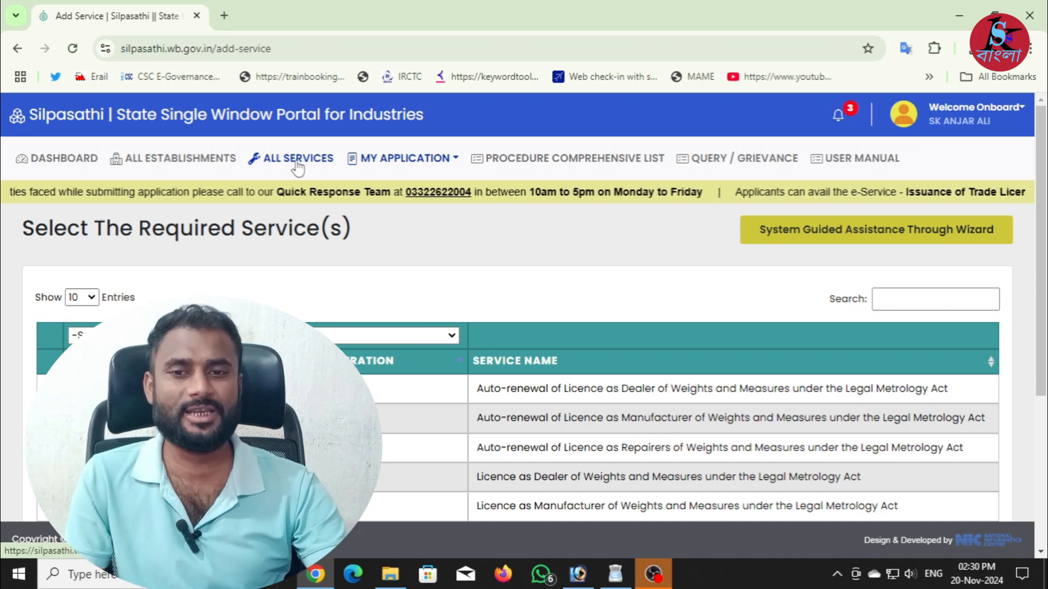
{"action": "scroll", "coordinate": [393, 303], "scroll_direction": "down", "scroll_amount": 4}
{"action": "scroll", "coordinate": [409, 324], "scroll_direction": "up", "scroll_amount": 4}
{"action": "scroll", "coordinate": [419, 305], "scroll_direction": "down", "scroll_amount": 4}
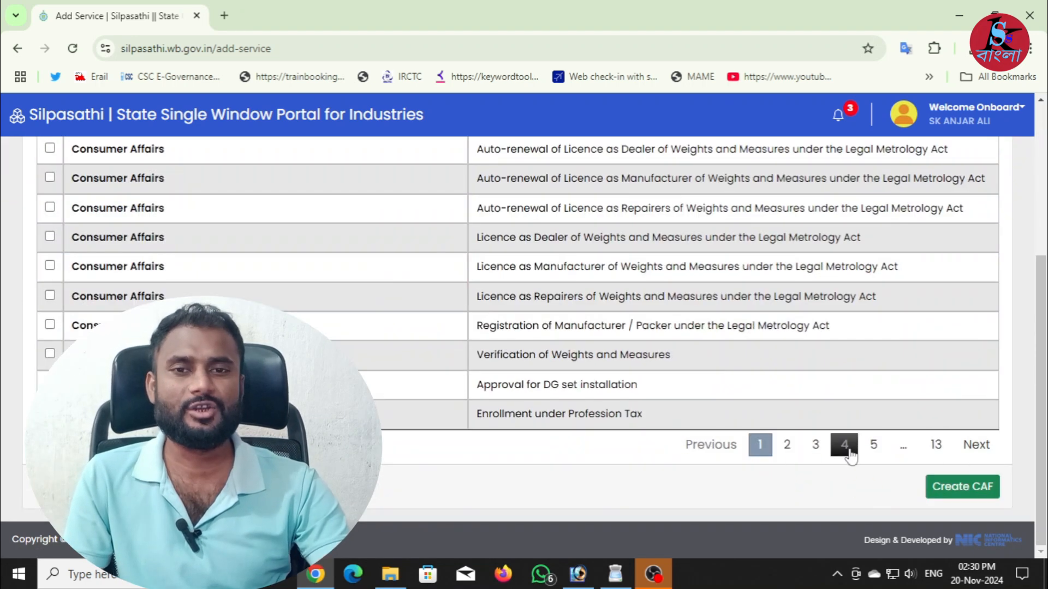
{"action": "scroll", "coordinate": [666, 406], "scroll_direction": "up", "scroll_amount": 4}
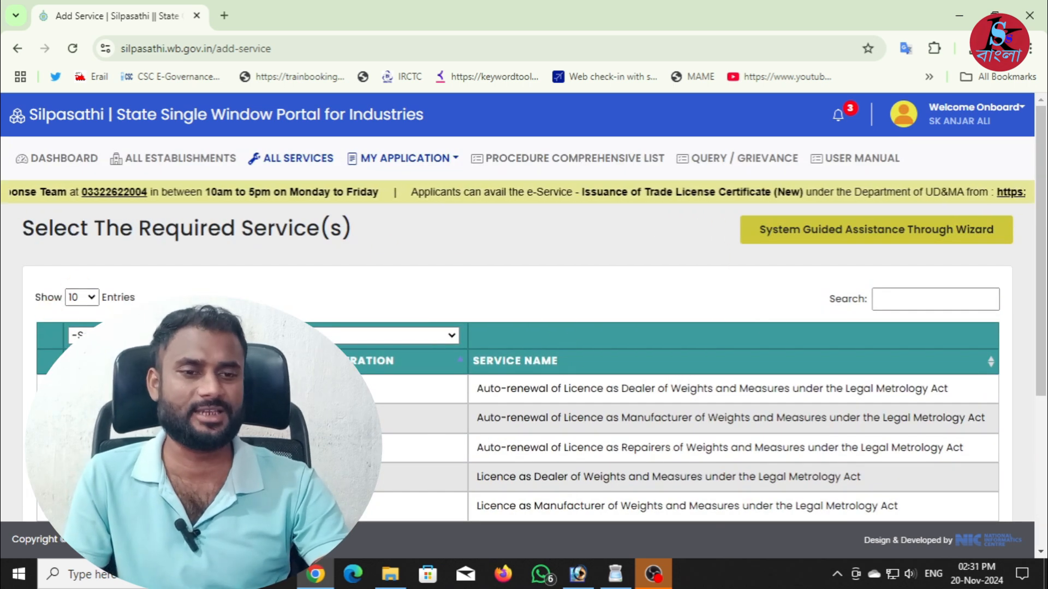
{"action": "scroll", "coordinate": [726, 392], "scroll_direction": "down", "scroll_amount": 5}
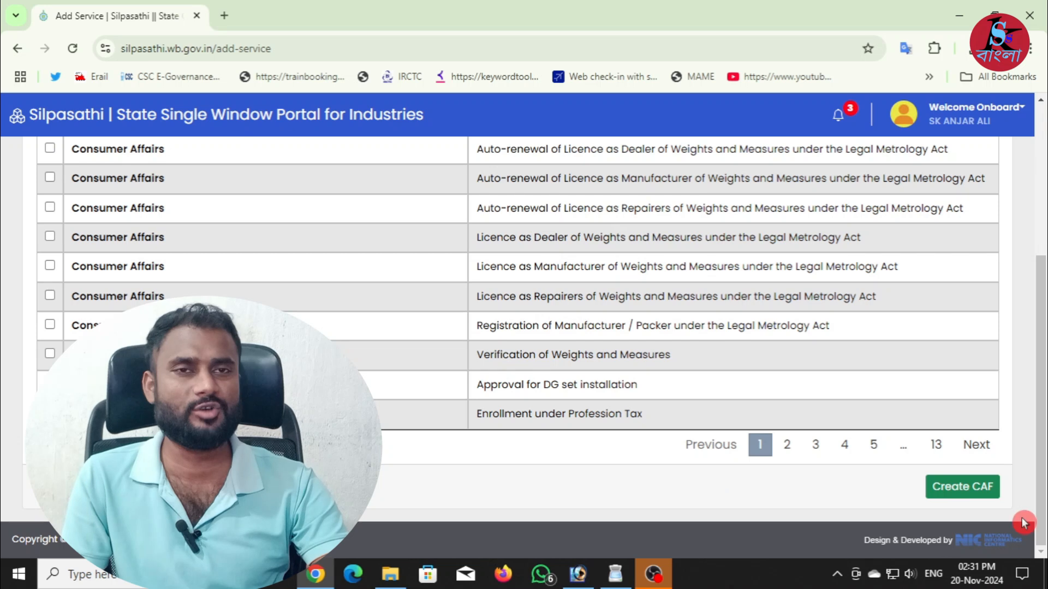
{"action": "scroll", "coordinate": [706, 409], "scroll_direction": "up", "scroll_amount": 4}
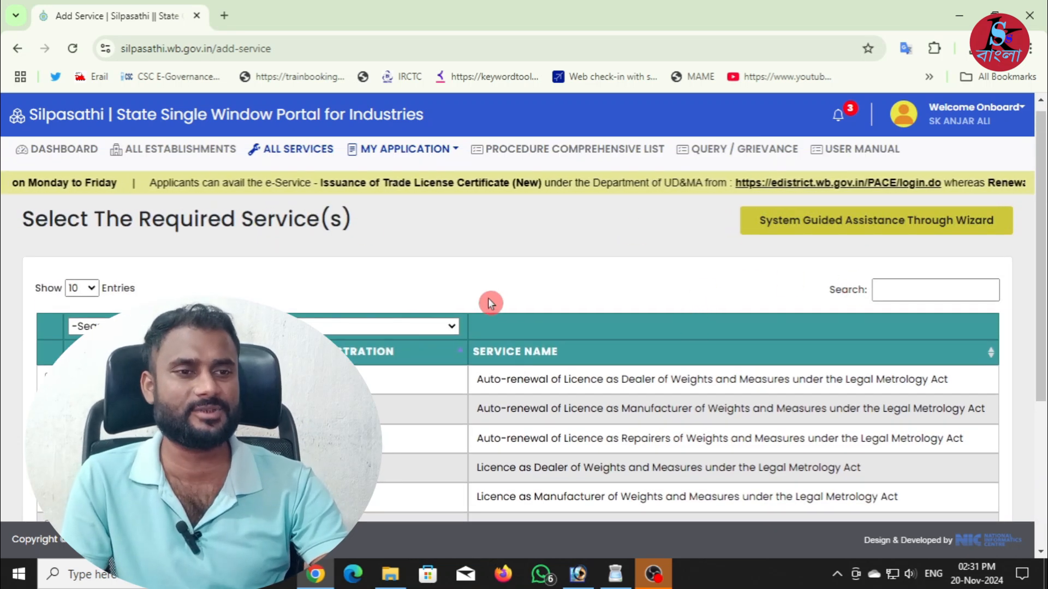
{"action": "left_click", "coordinate": [879, 292]}
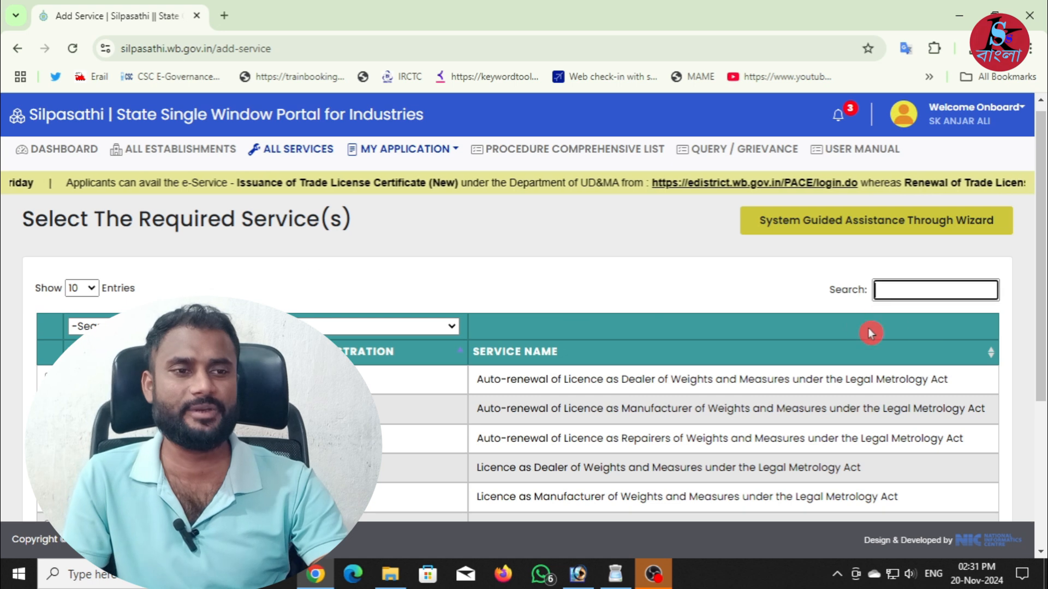
Step: Search for TRADE, tick the Panchayats & Rural Development trade licence, and create the CAF
{"action": "type", "text": "TRADE"}
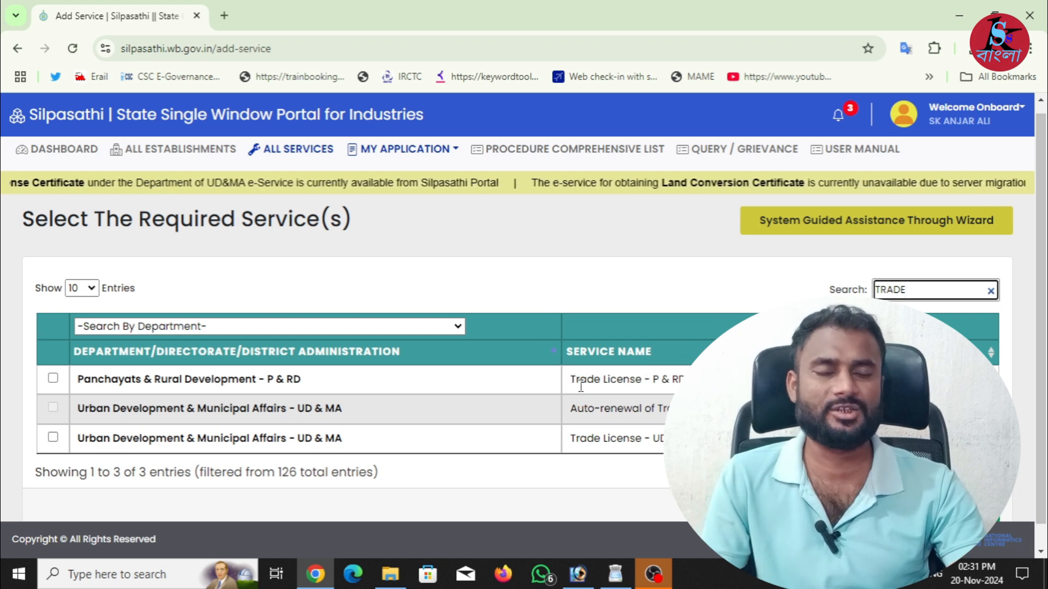
{"action": "left_click", "coordinate": [642, 393]}
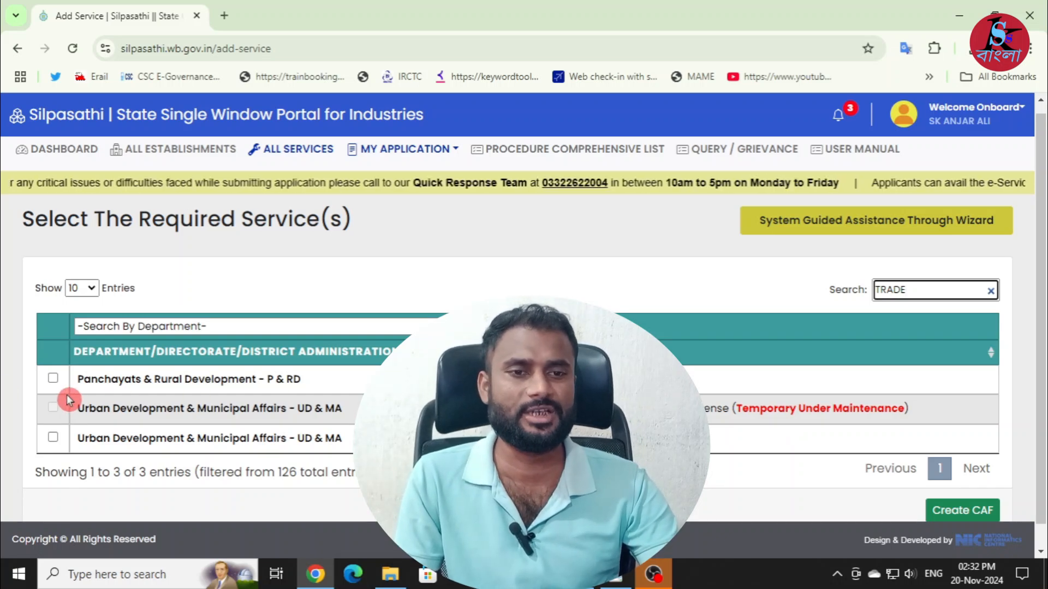
{"action": "left_click", "coordinate": [53, 379]}
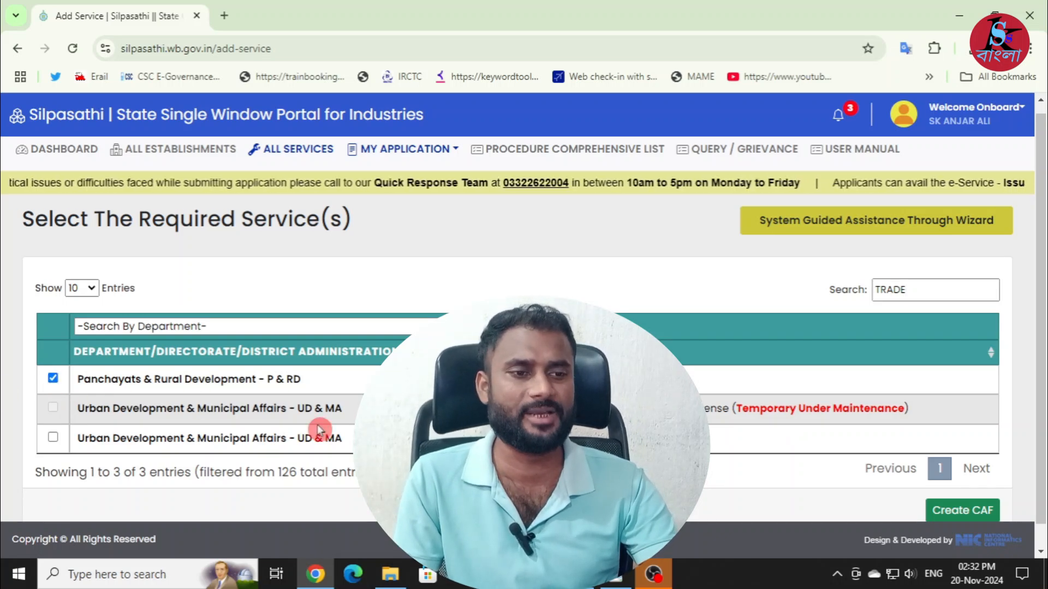
{"action": "left_click", "coordinate": [974, 522]}
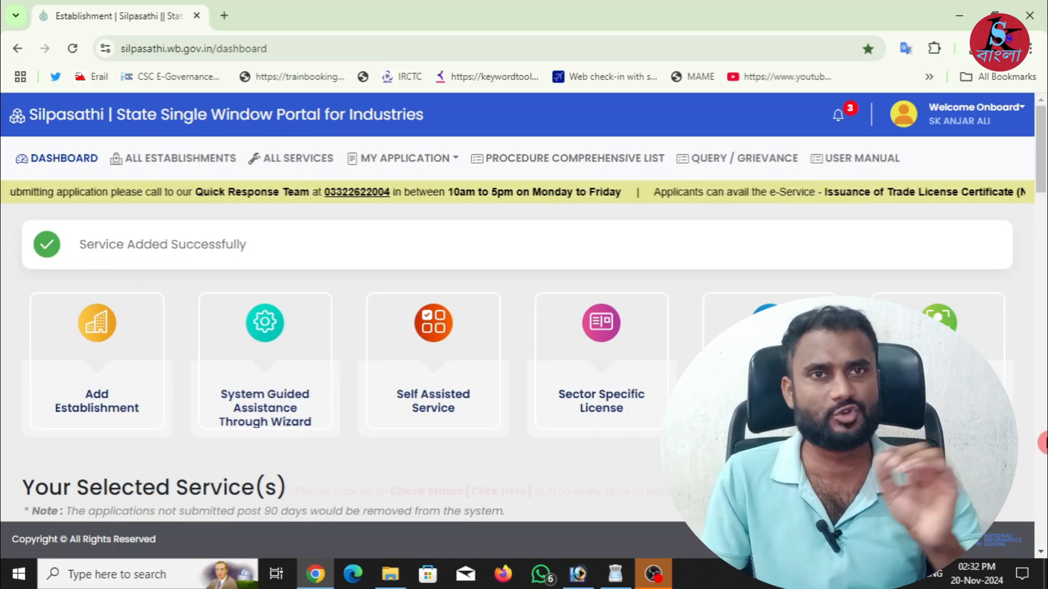
Step: Start Apply Online for Trade License - P & RD under Your Selected Service(s)
{"action": "scroll", "coordinate": [938, 382], "scroll_direction": "down", "scroll_amount": 3}
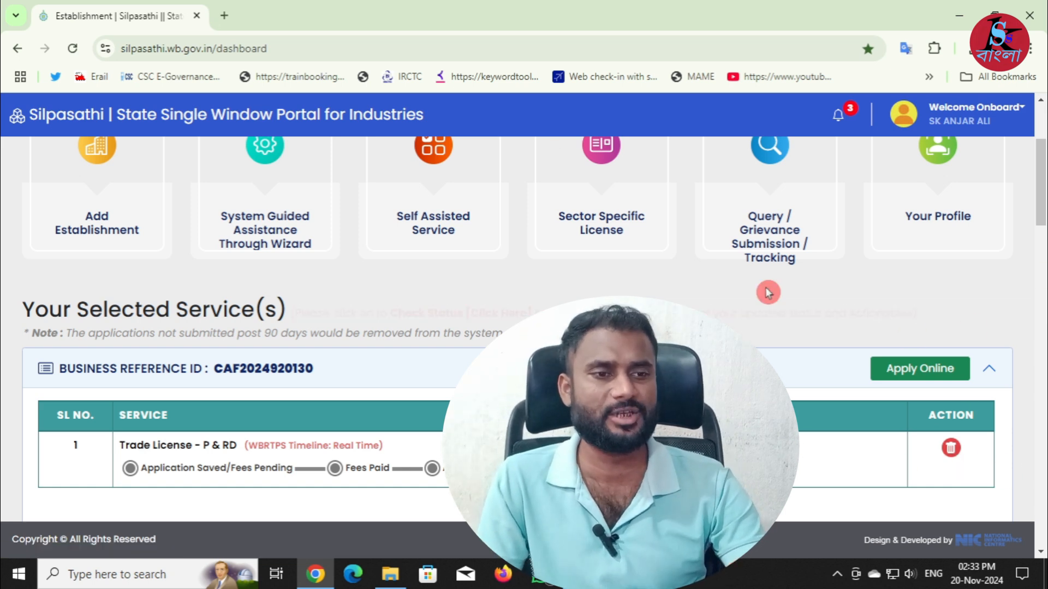
{"action": "left_click", "coordinate": [919, 375]}
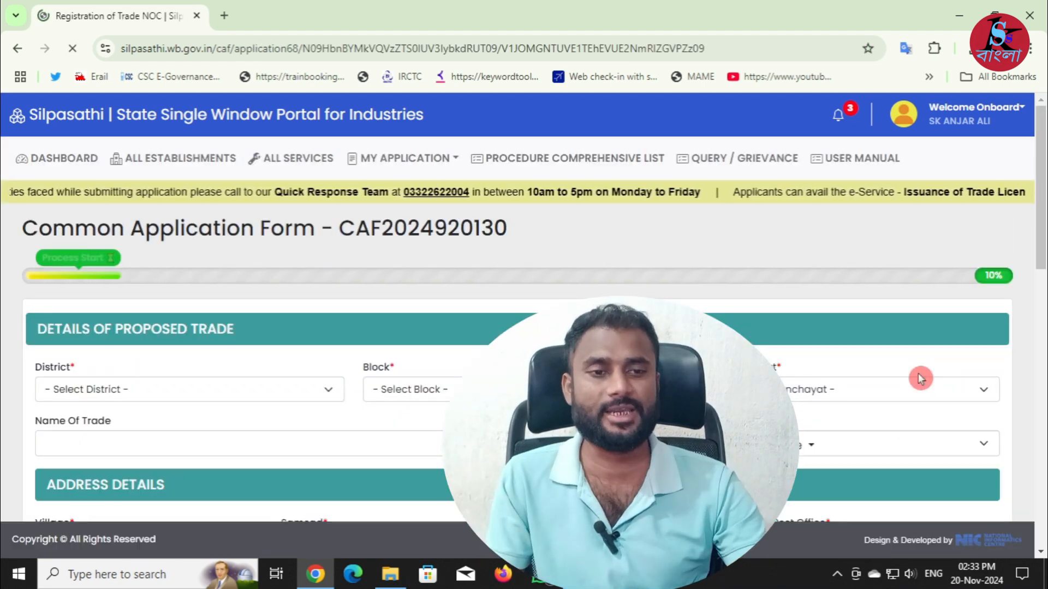
Step: Point out the District (PURBA MIDNAPORE) and Block fields in Details of Proposed Trade
{"action": "scroll", "coordinate": [921, 378], "scroll_direction": "down", "scroll_amount": 8}
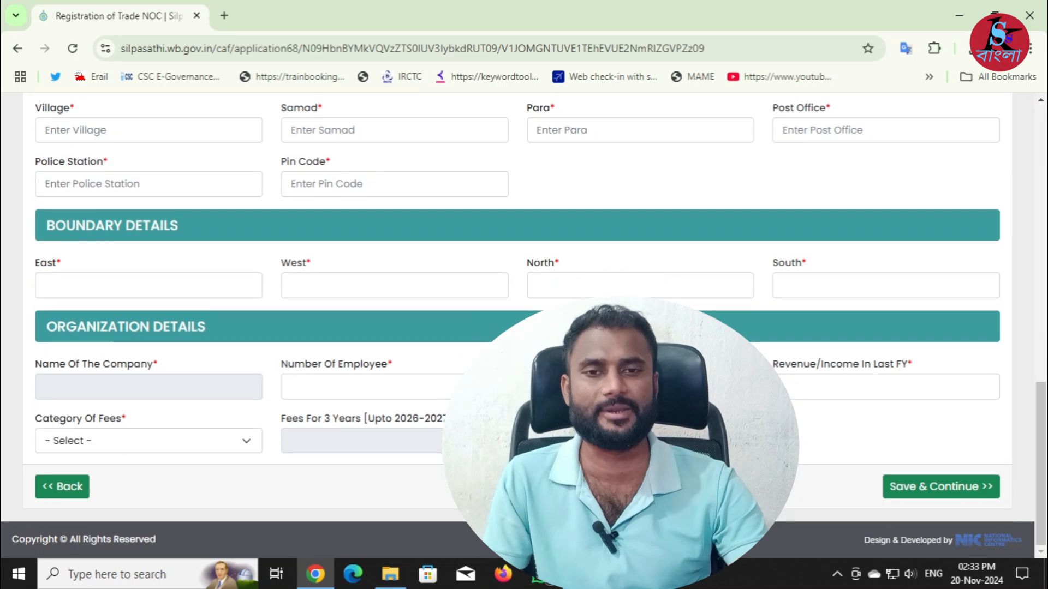
{"action": "scroll", "coordinate": [43, 275], "scroll_direction": "up", "scroll_amount": 10}
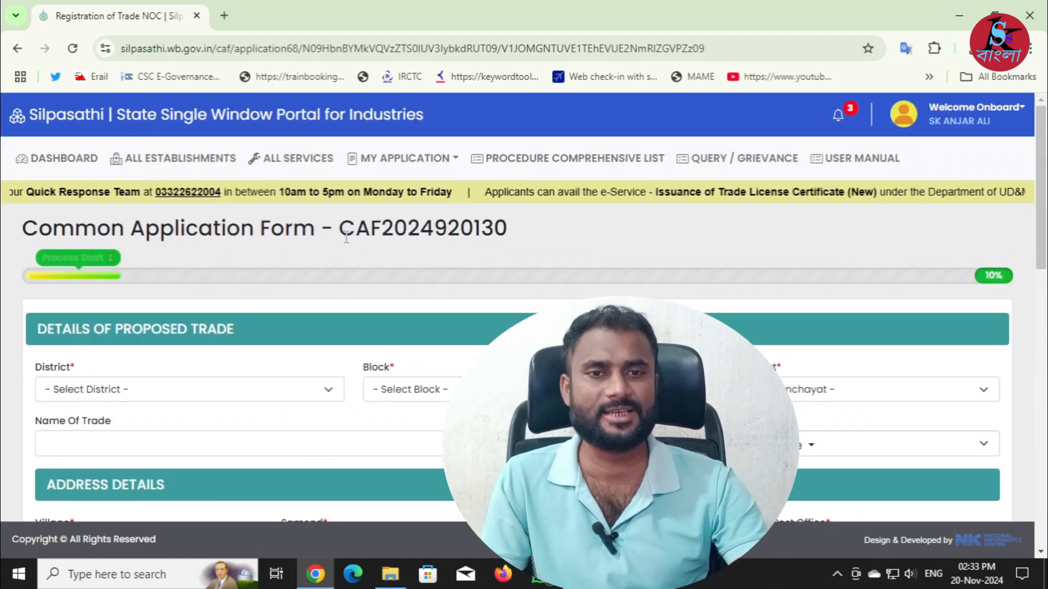
{"action": "left_click_drag", "start_coordinate": [520, 237], "coordinate": [434, 235]}
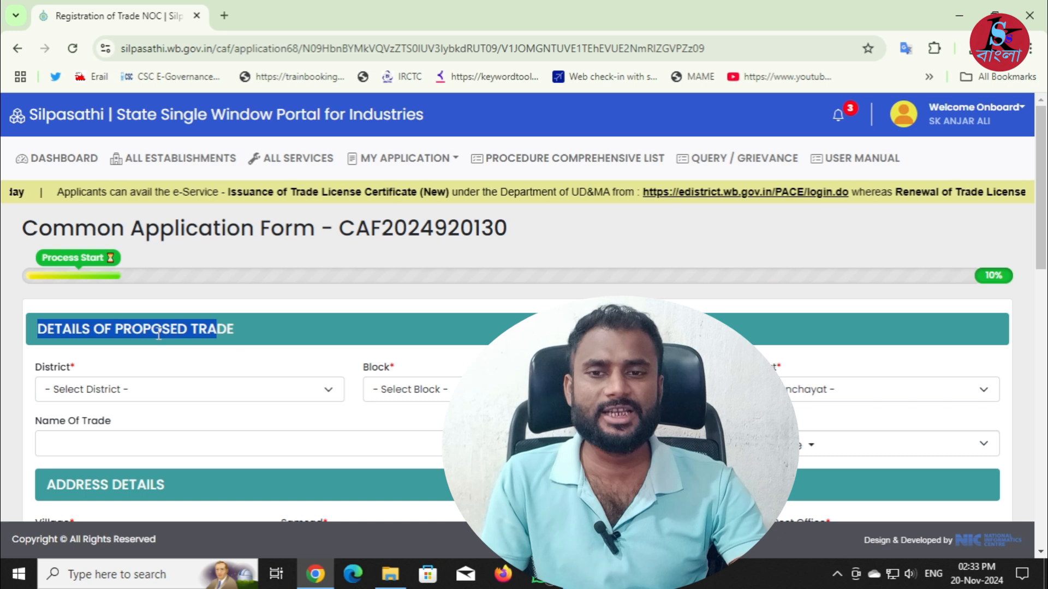
{"action": "left_click", "coordinate": [144, 332]}
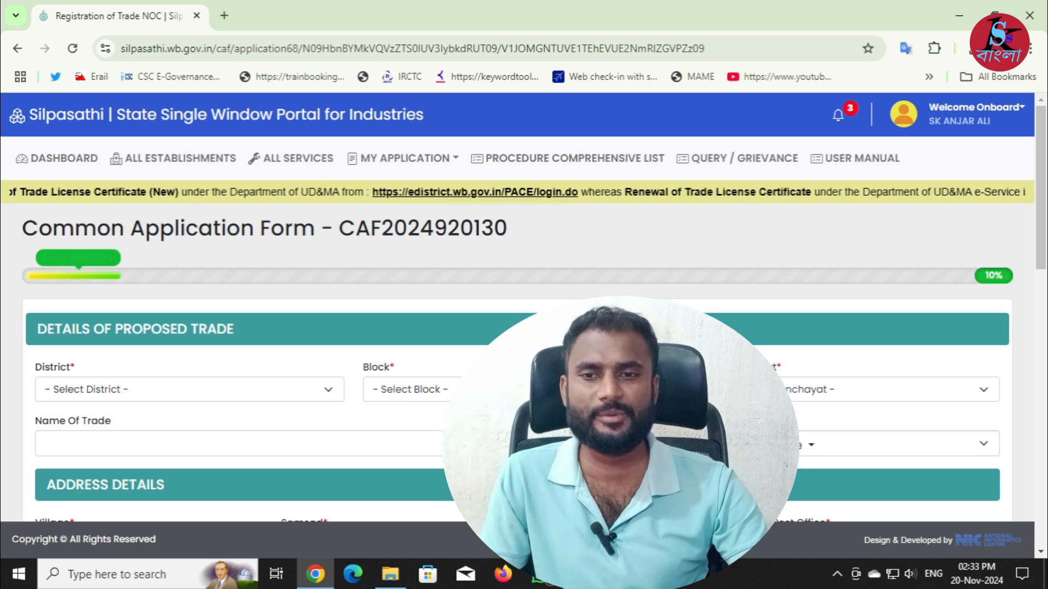
{"action": "left_click_drag", "start_coordinate": [33, 369], "coordinate": [99, 368]}
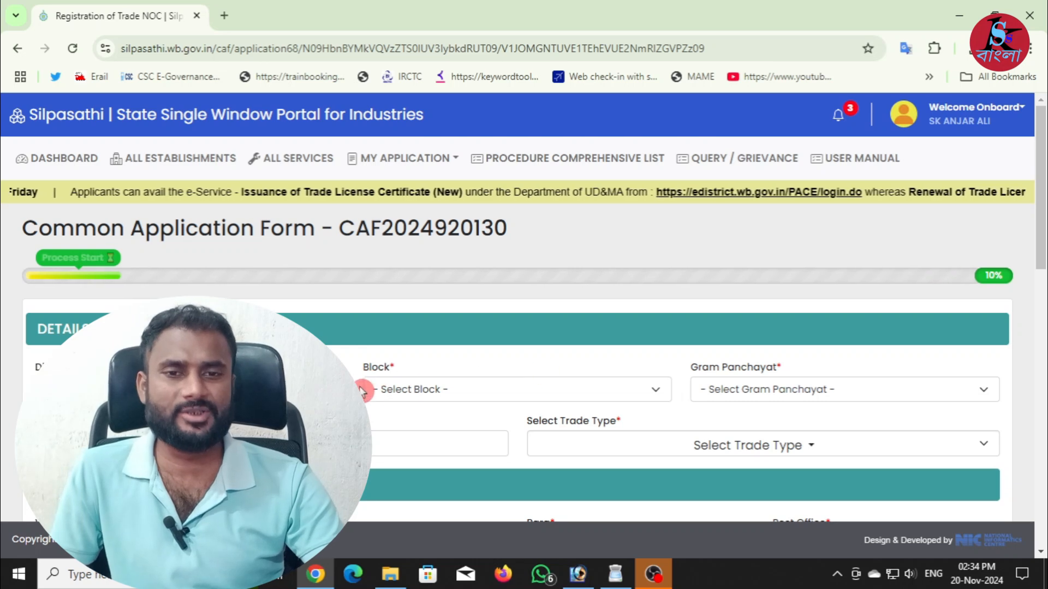
{"action": "left_click_drag", "start_coordinate": [360, 376], "coordinate": [416, 373]}
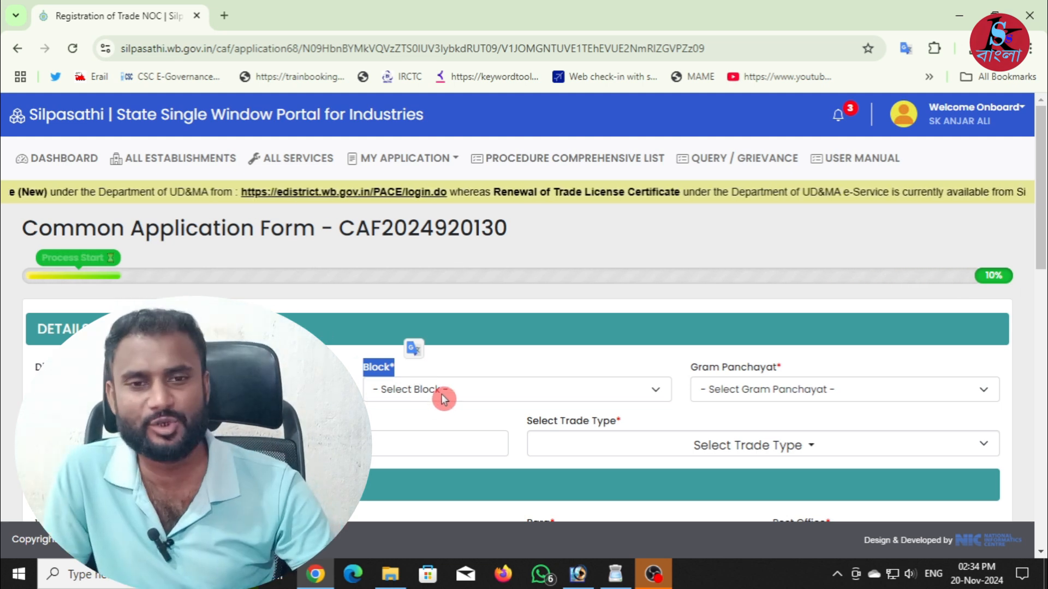
Step: Set Block to KANTHI-II (CONTAI-II) and Gram Panchayat to SARDA, noting Name Of Trade
{"action": "left_click", "coordinate": [557, 391]}
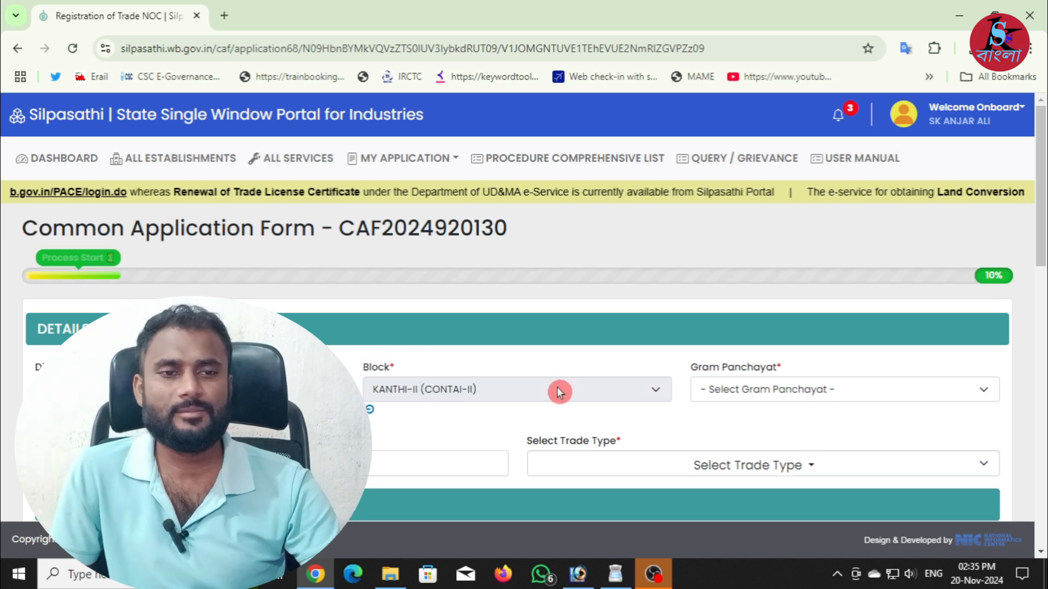
{"action": "left_click_drag", "start_coordinate": [690, 367], "coordinate": [794, 368]}
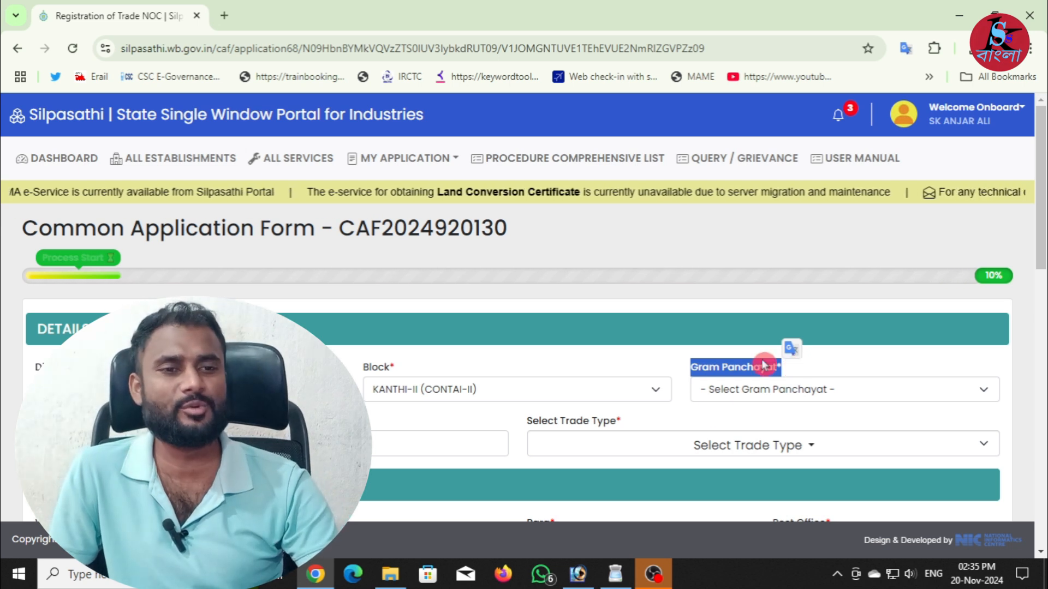
{"action": "left_click", "coordinate": [768, 389]}
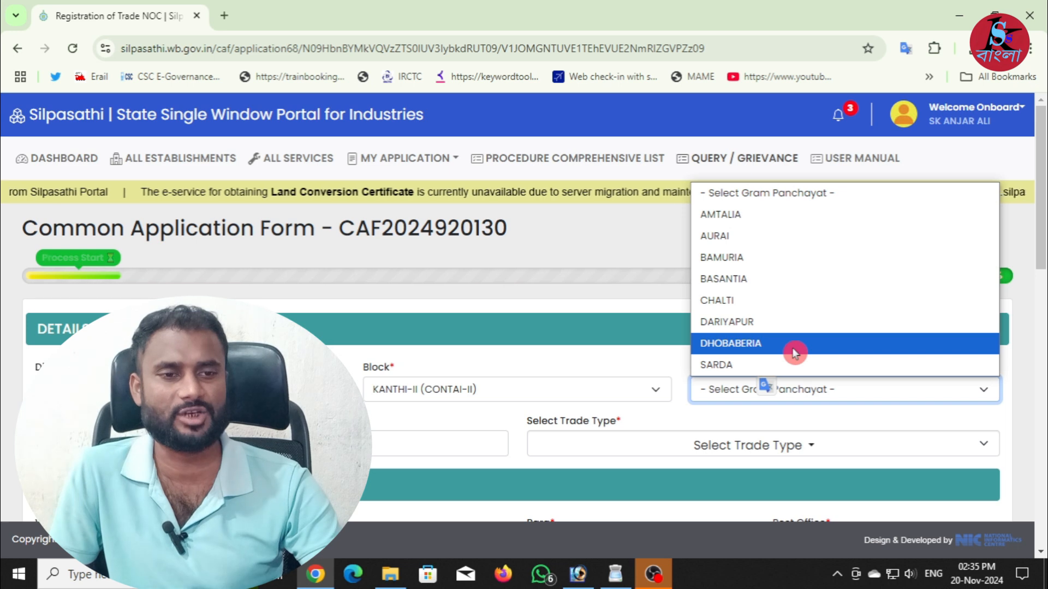
{"action": "left_click", "coordinate": [715, 349]}
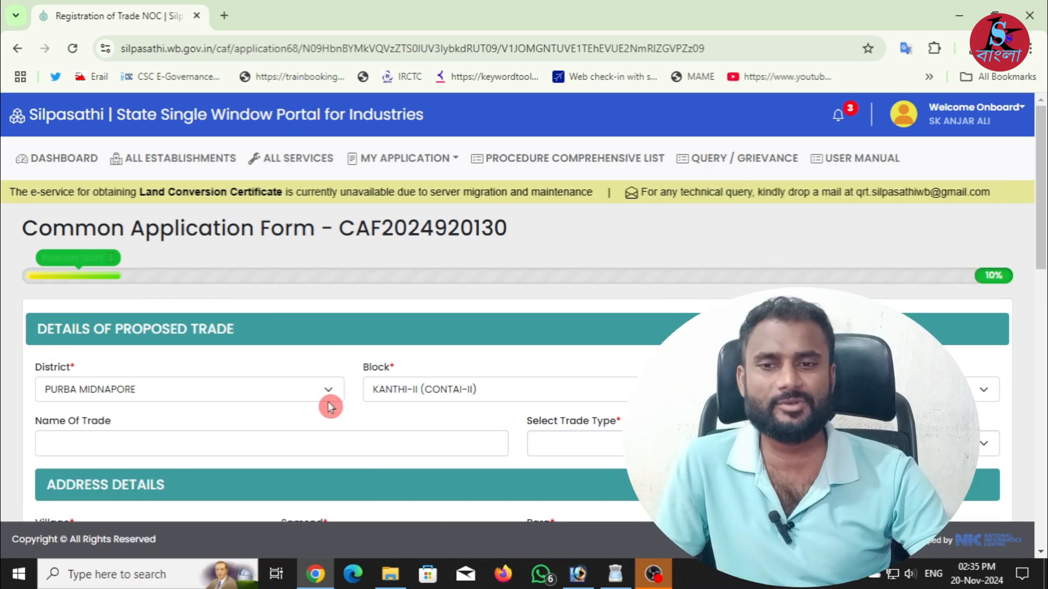
{"action": "left_click_drag", "start_coordinate": [31, 426], "coordinate": [140, 428]}
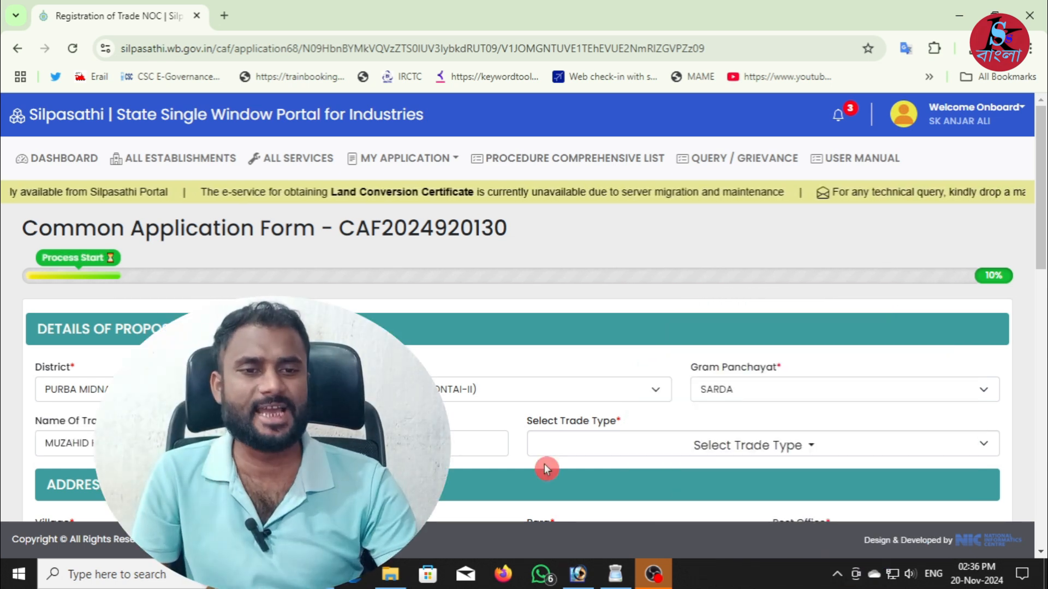
{"action": "left_click_drag", "start_coordinate": [539, 421], "coordinate": [644, 420]}
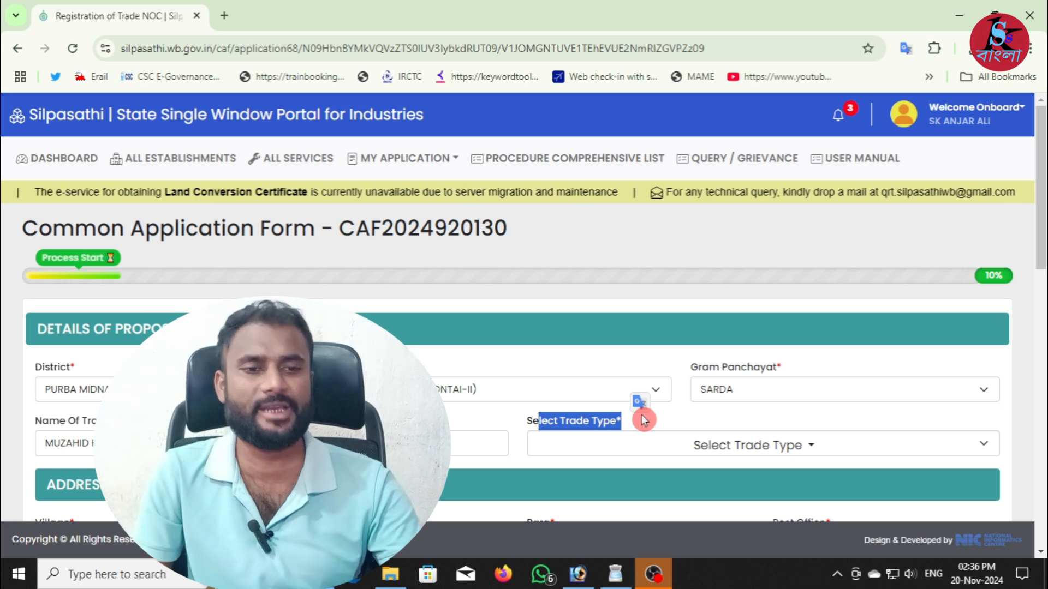
Step: Tick BUILDERS AND HARDWARES in the Select Trade Type dropdown list
{"action": "left_click", "coordinate": [783, 456]}
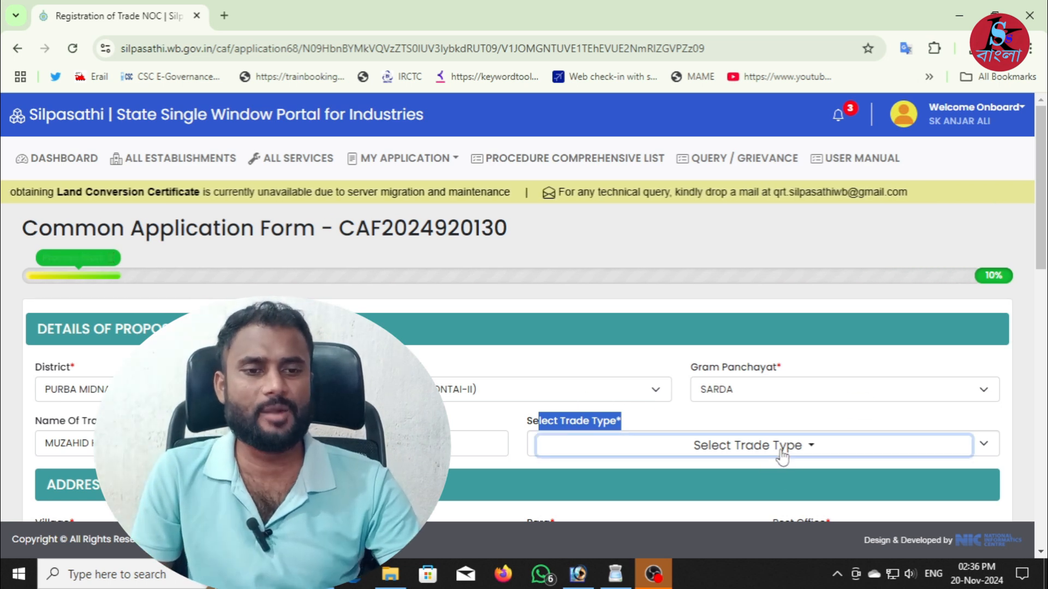
{"action": "scroll", "coordinate": [692, 523], "scroll_direction": "down", "scroll_amount": 2}
{"action": "scroll", "coordinate": [691, 521], "scroll_direction": "down", "scroll_amount": 10}
{"action": "scroll", "coordinate": [688, 517], "scroll_direction": "up", "scroll_amount": 10}
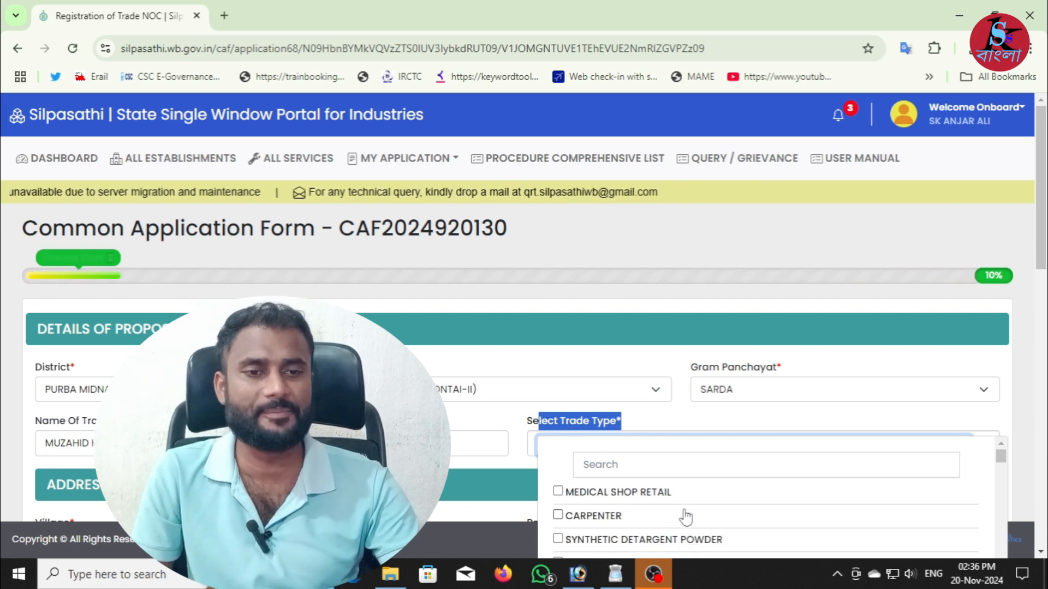
{"action": "left_click", "coordinate": [628, 469]}
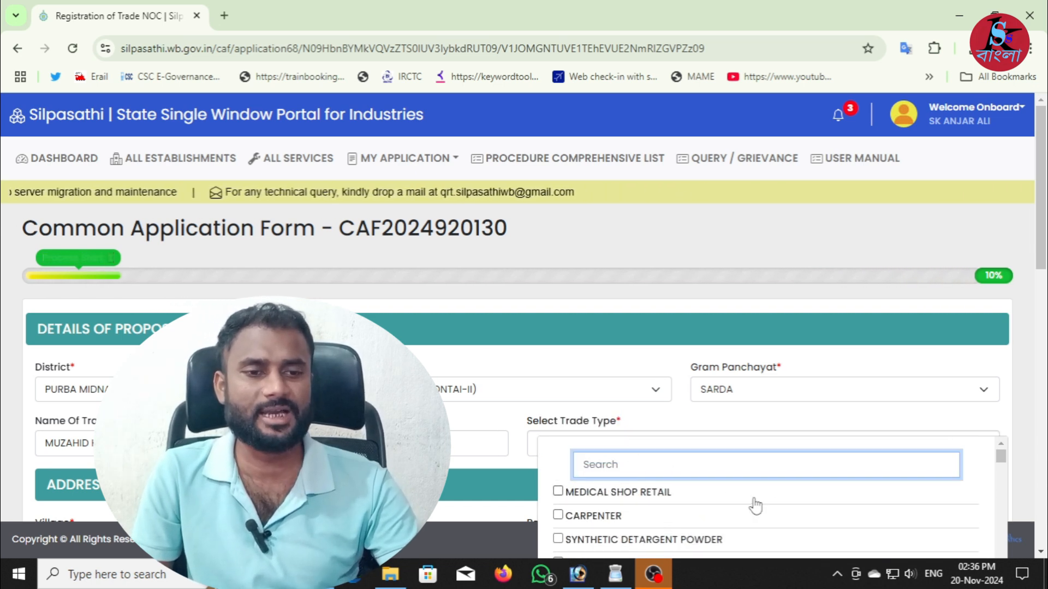
{"action": "scroll", "coordinate": [732, 509], "scroll_direction": "down", "scroll_amount": 10}
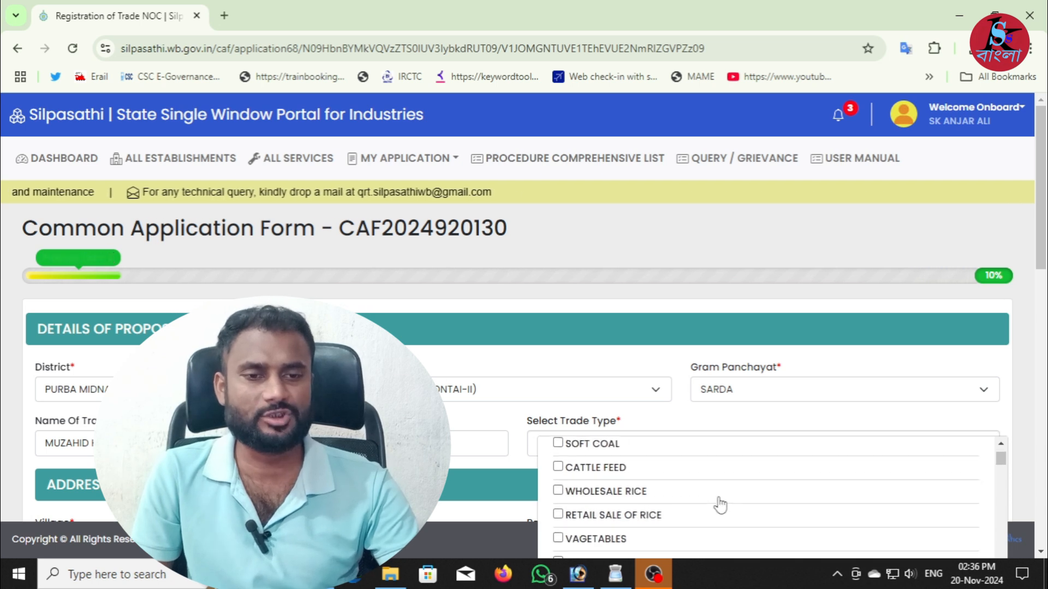
{"action": "scroll", "coordinate": [720, 506], "scroll_direction": "down", "scroll_amount": 3}
{"action": "scroll", "coordinate": [721, 506], "scroll_direction": "up", "scroll_amount": 10}
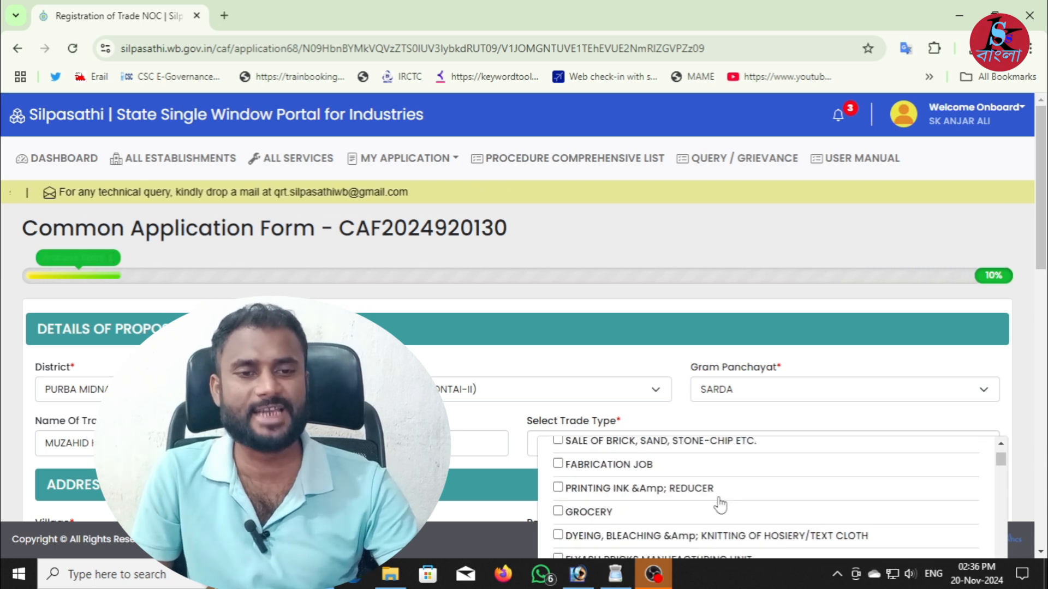
{"action": "scroll", "coordinate": [708, 505], "scroll_direction": "up", "scroll_amount": 3}
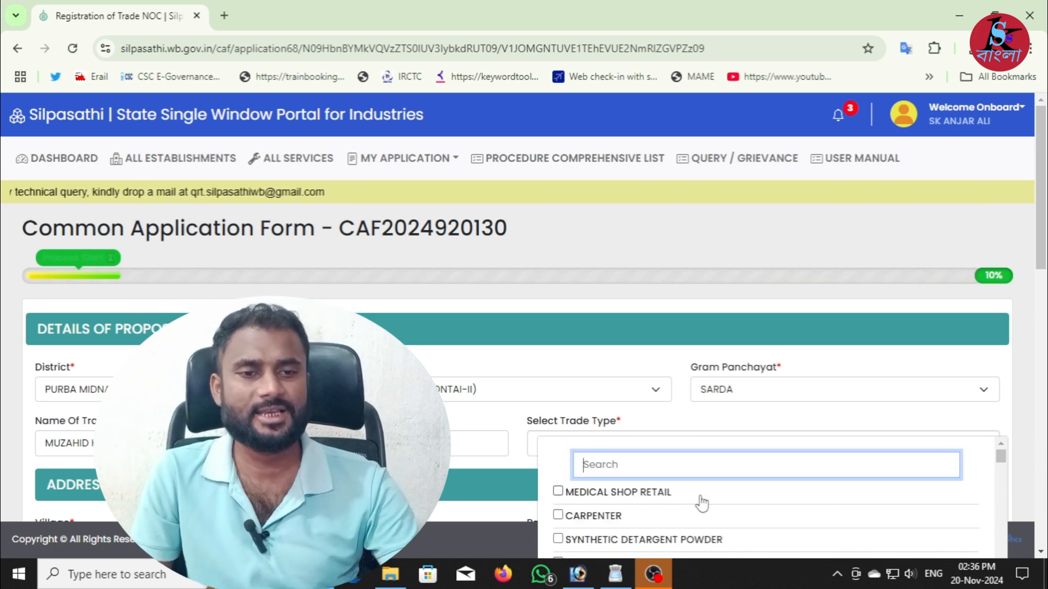
{"action": "left_click", "coordinate": [786, 475]}
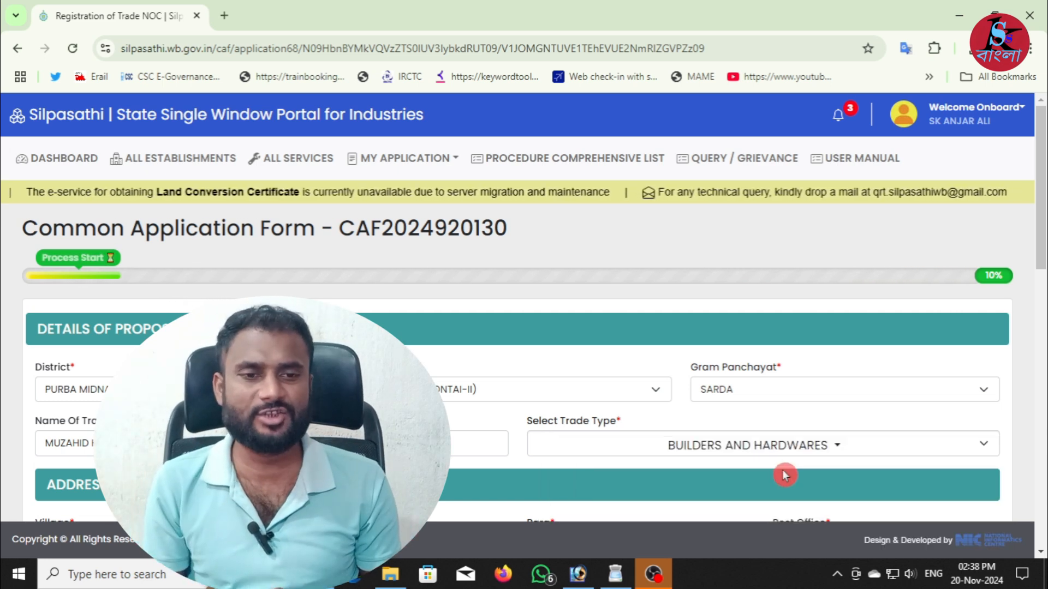
{"action": "scroll", "coordinate": [76, 174], "scroll_direction": "down", "scroll_amount": 5}
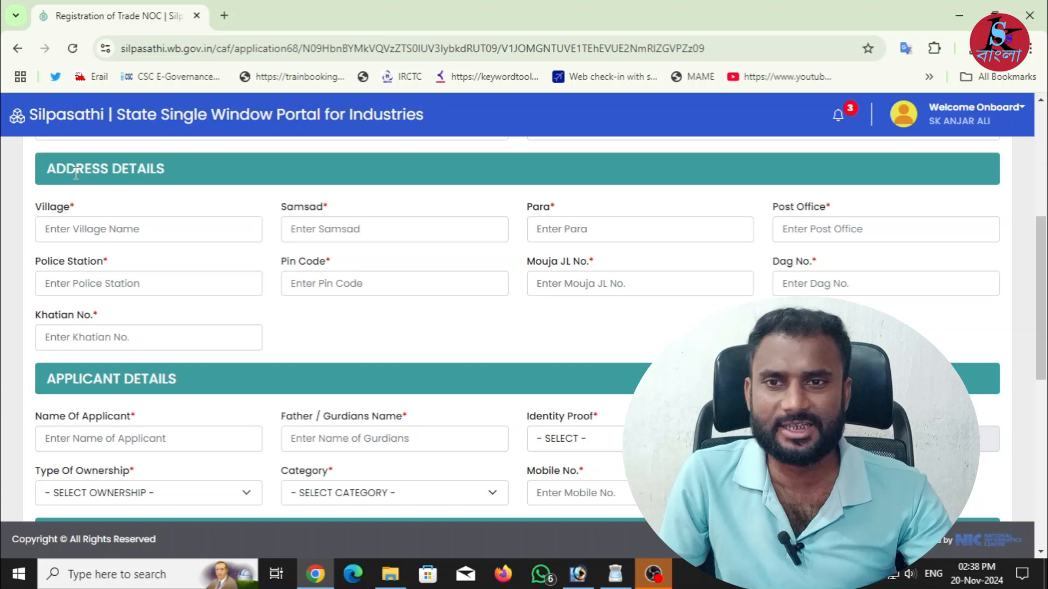
{"action": "left_click_drag", "start_coordinate": [59, 164], "coordinate": [165, 170]}
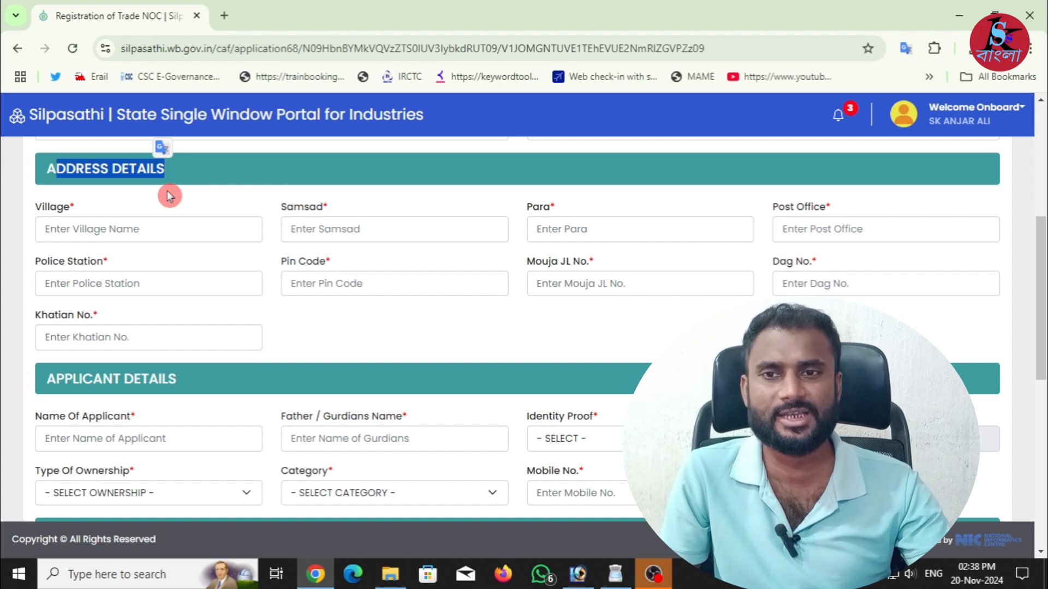
{"action": "left_click_drag", "start_coordinate": [34, 210], "coordinate": [81, 220]}
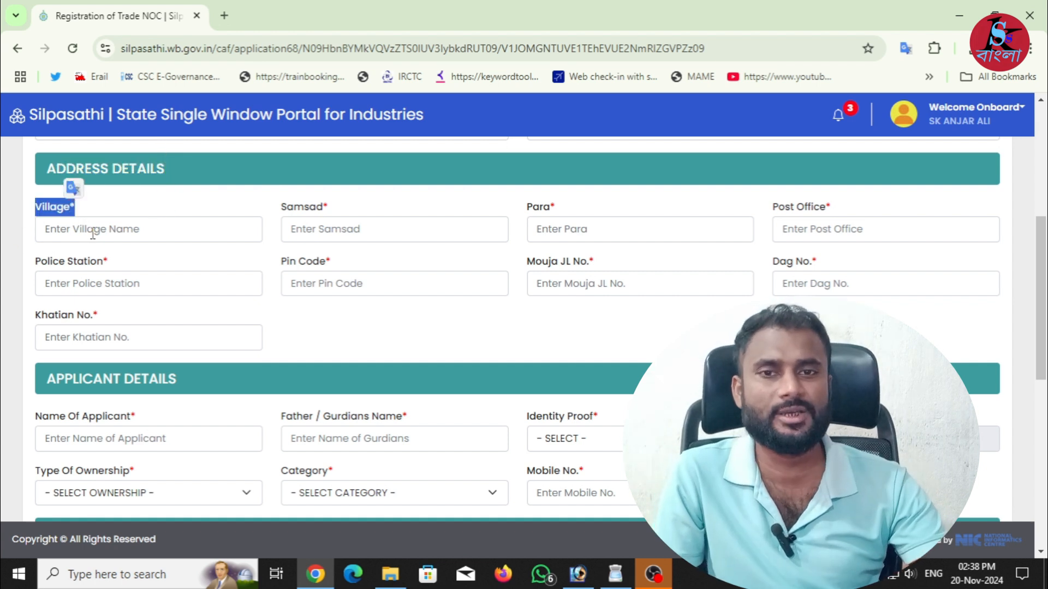
{"action": "left_click_drag", "start_coordinate": [282, 210], "coordinate": [324, 212]}
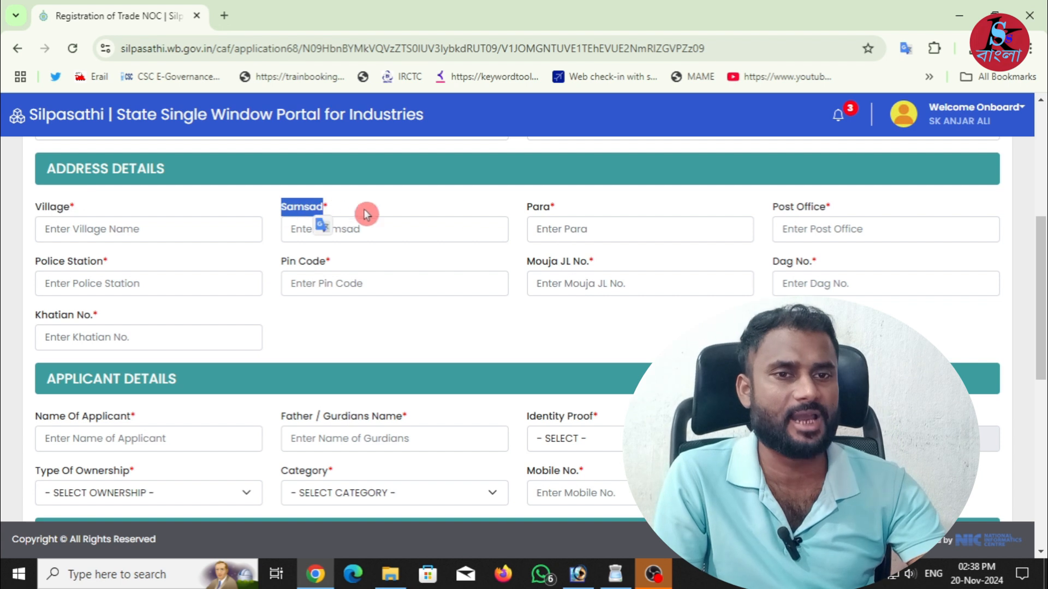
{"action": "left_click_drag", "start_coordinate": [528, 210], "coordinate": [570, 214]}
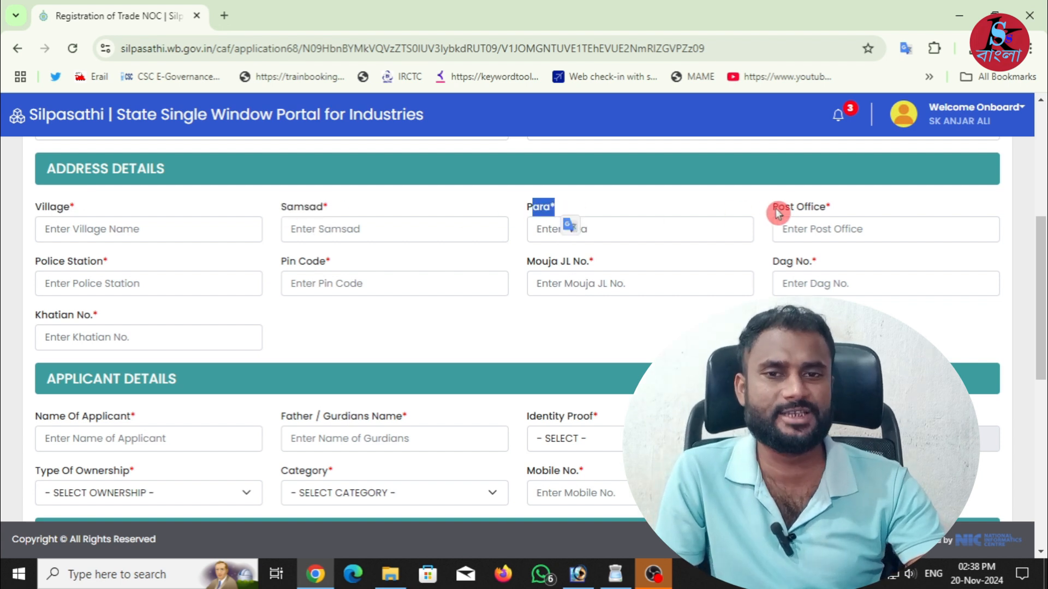
{"action": "left_click_drag", "start_coordinate": [778, 210], "coordinate": [861, 211]}
{"action": "left_click_drag", "start_coordinate": [31, 264], "coordinate": [106, 265]}
{"action": "left_click_drag", "start_coordinate": [273, 261], "coordinate": [330, 266]}
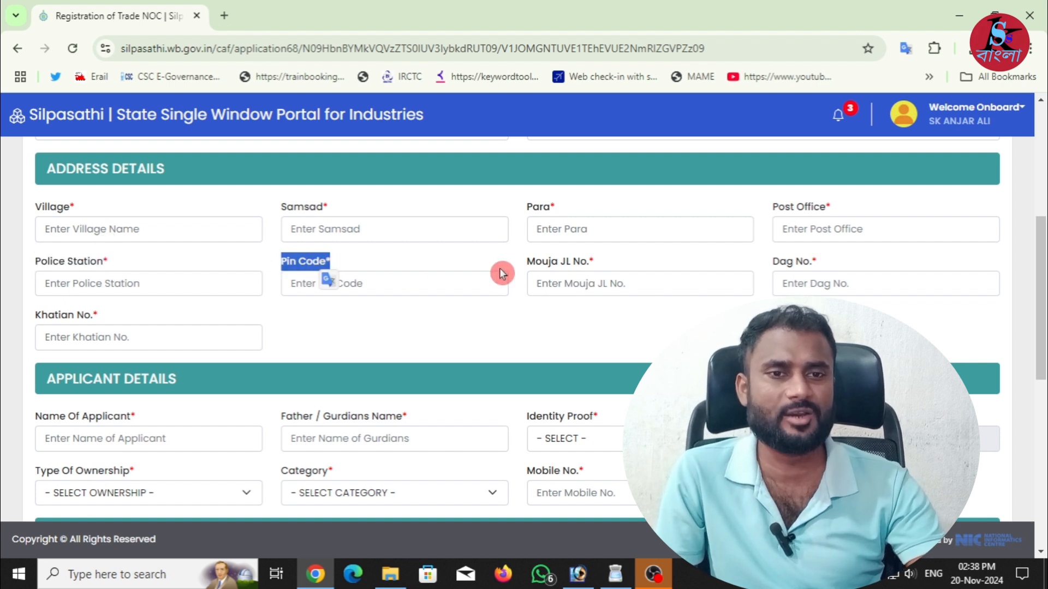
{"action": "left_click_drag", "start_coordinate": [537, 266], "coordinate": [619, 268]}
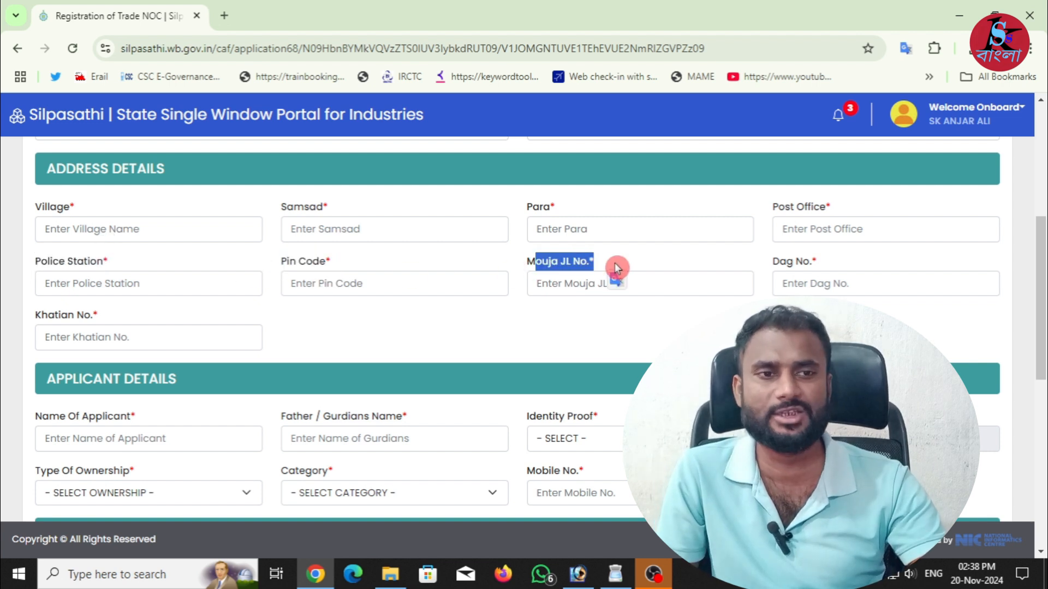
{"action": "left_click_drag", "start_coordinate": [771, 261], "coordinate": [830, 259]}
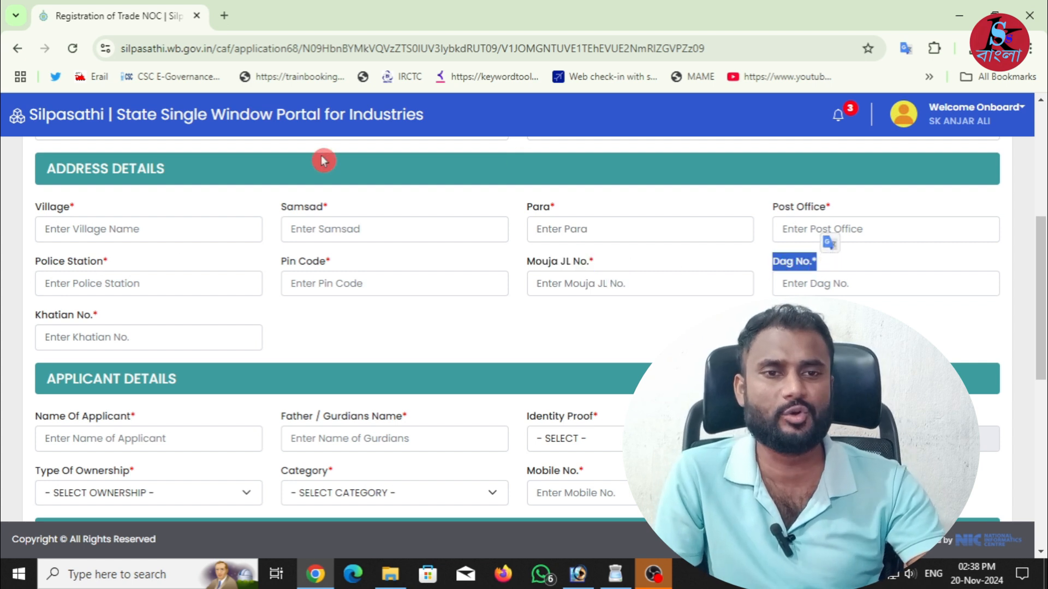
{"action": "left_click", "coordinate": [48, 266]}
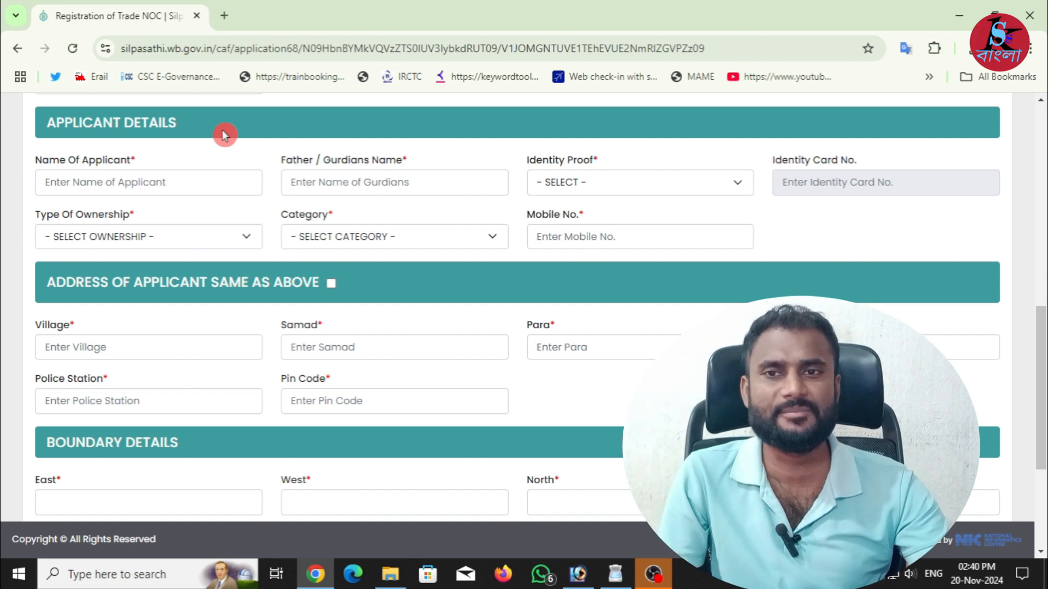
Step: Walk through the Applicant Details labels, from Name Of Applicant through Identity Proof to Category
{"action": "left_click_drag", "start_coordinate": [33, 160], "coordinate": [146, 160]}
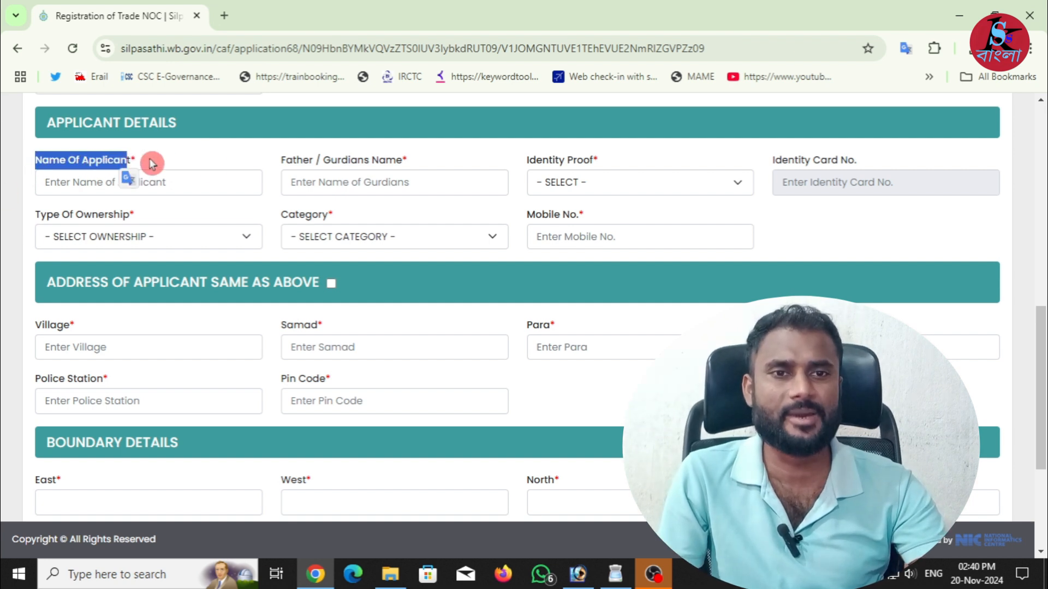
{"action": "left_click_drag", "start_coordinate": [293, 160], "coordinate": [385, 164]}
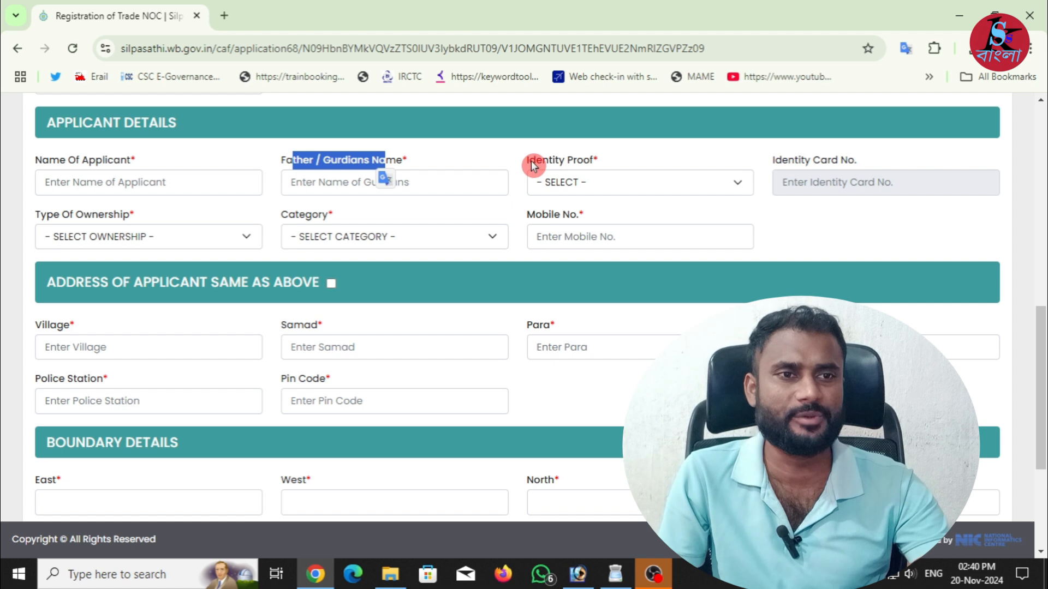
{"action": "left_click_drag", "start_coordinate": [526, 160], "coordinate": [601, 161]}
{"action": "left_click", "coordinate": [792, 166]}
{"action": "left_click_drag", "start_coordinate": [773, 163], "coordinate": [846, 158]}
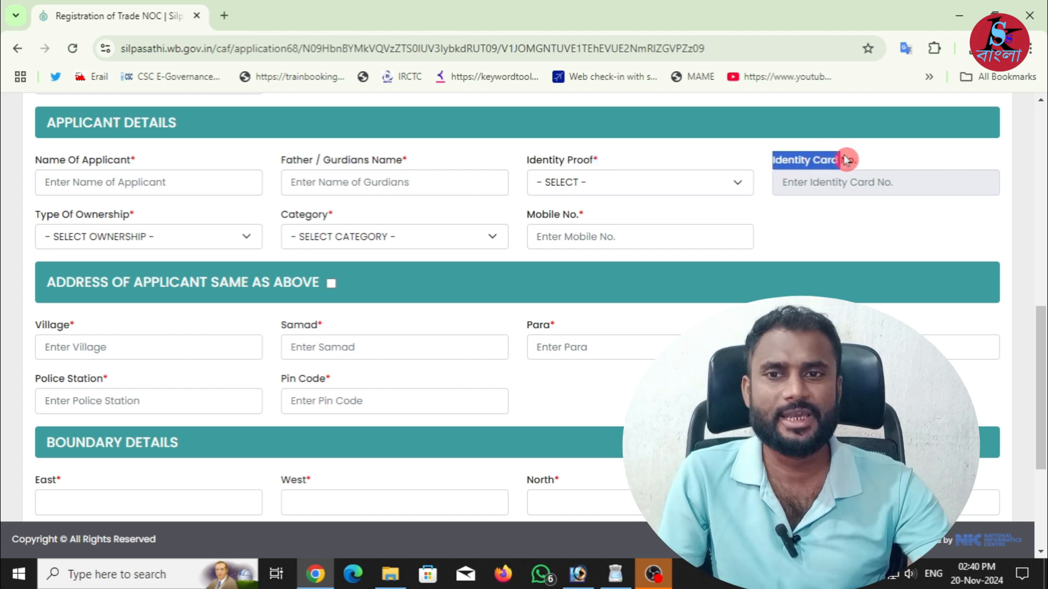
{"action": "left_click_drag", "start_coordinate": [42, 215], "coordinate": [145, 219]}
{"action": "left_click_drag", "start_coordinate": [283, 216], "coordinate": [576, 219]}
{"action": "left_click", "coordinate": [560, 220]}
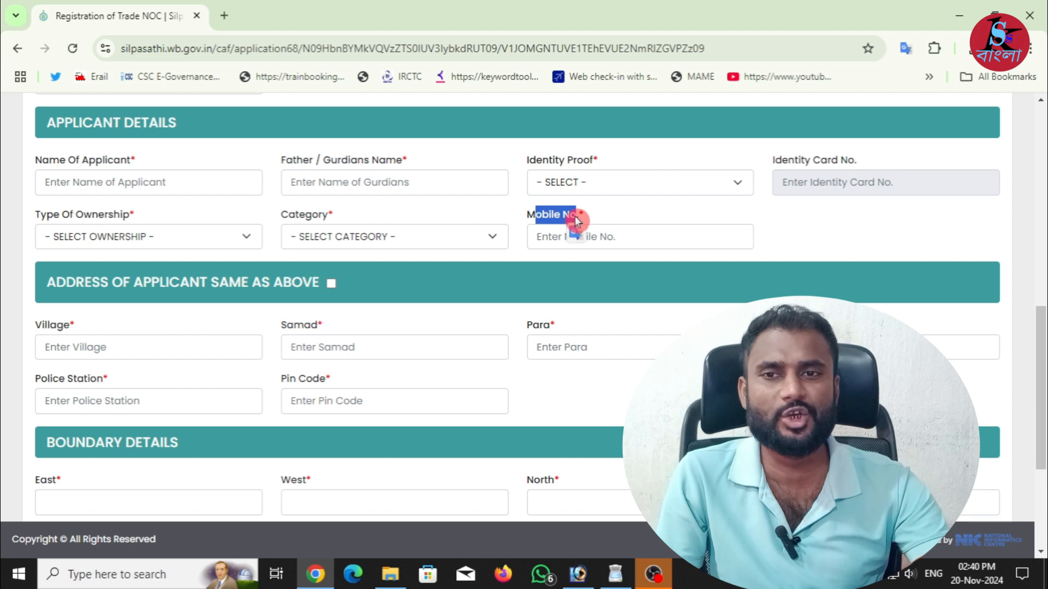
{"action": "left_click_drag", "start_coordinate": [35, 162], "coordinate": [138, 163]}
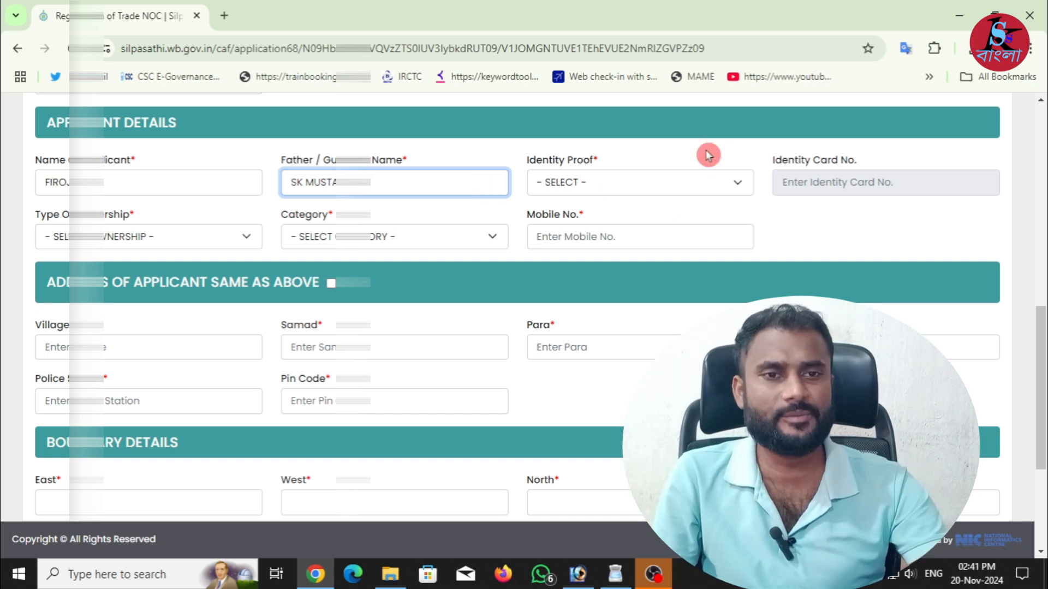
Step: Choose AADHAR as Identity Proof and point out the Identity Card No. field
{"action": "left_click", "coordinate": [679, 184]}
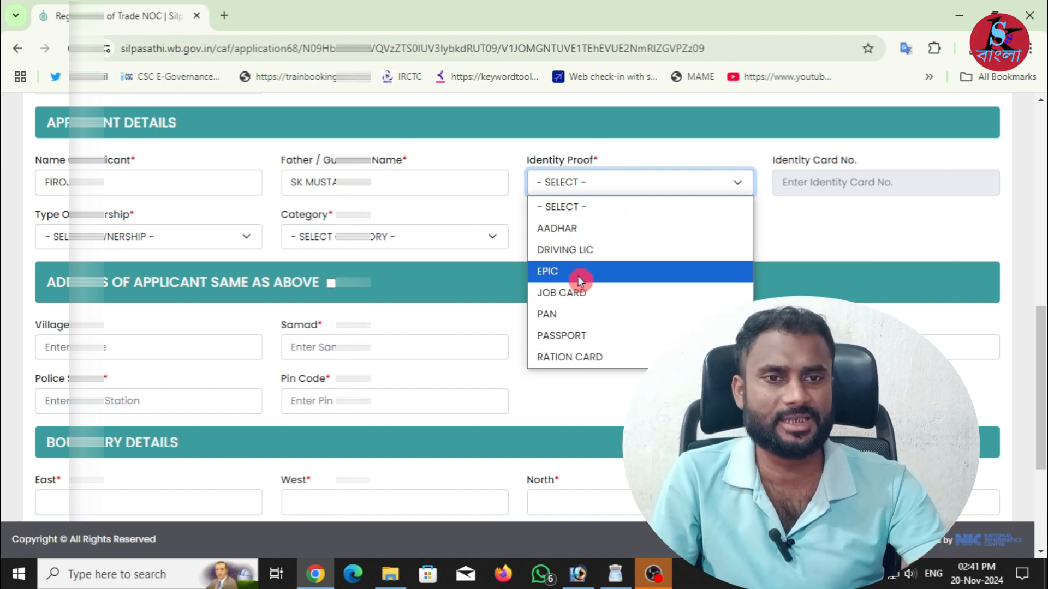
{"action": "left_click", "coordinate": [567, 228]}
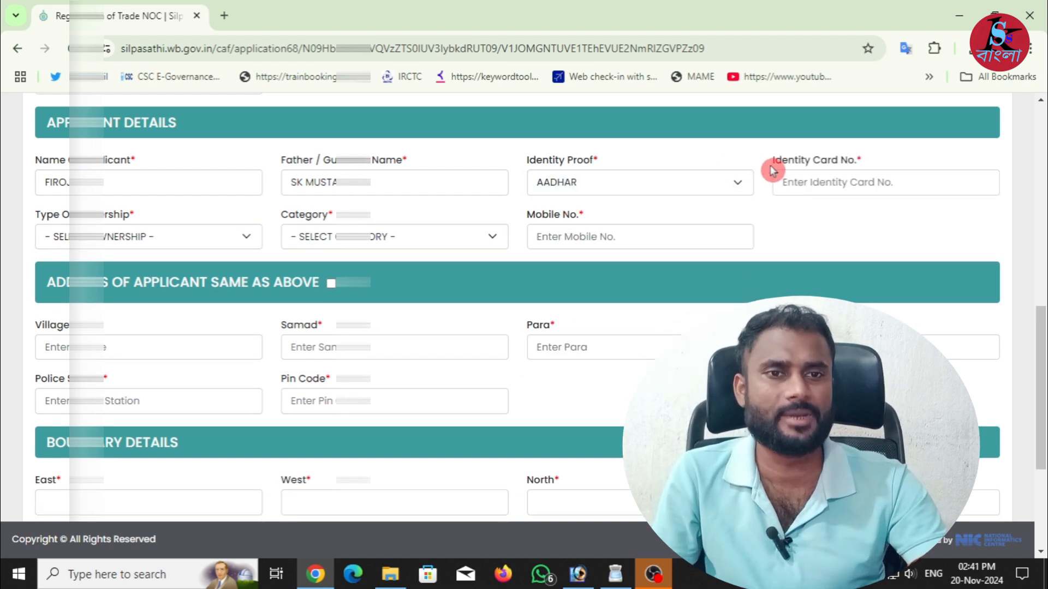
{"action": "left_click_drag", "start_coordinate": [770, 161], "coordinate": [864, 163]}
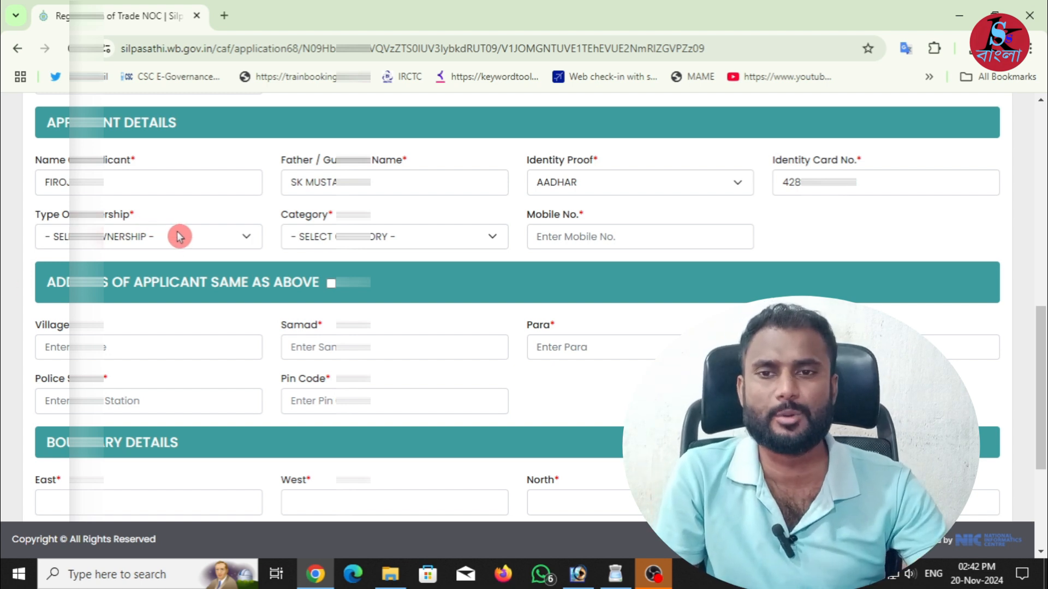
Step: Set ownership to the personal option and category to GP CITIZEN, then begin the mobile number
{"action": "left_click", "coordinate": [152, 244]}
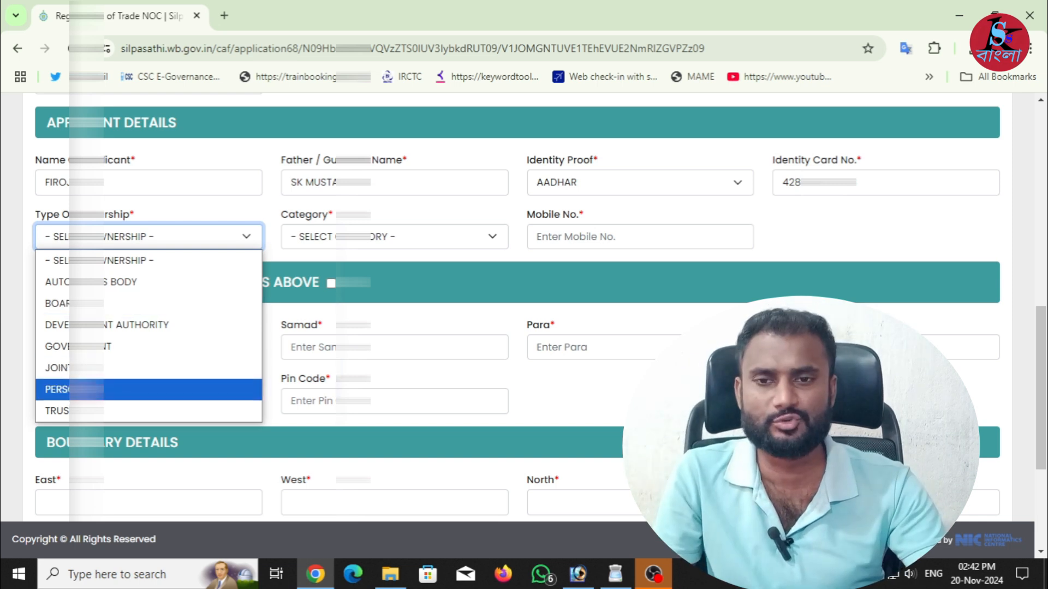
{"action": "left_click", "coordinate": [87, 390]}
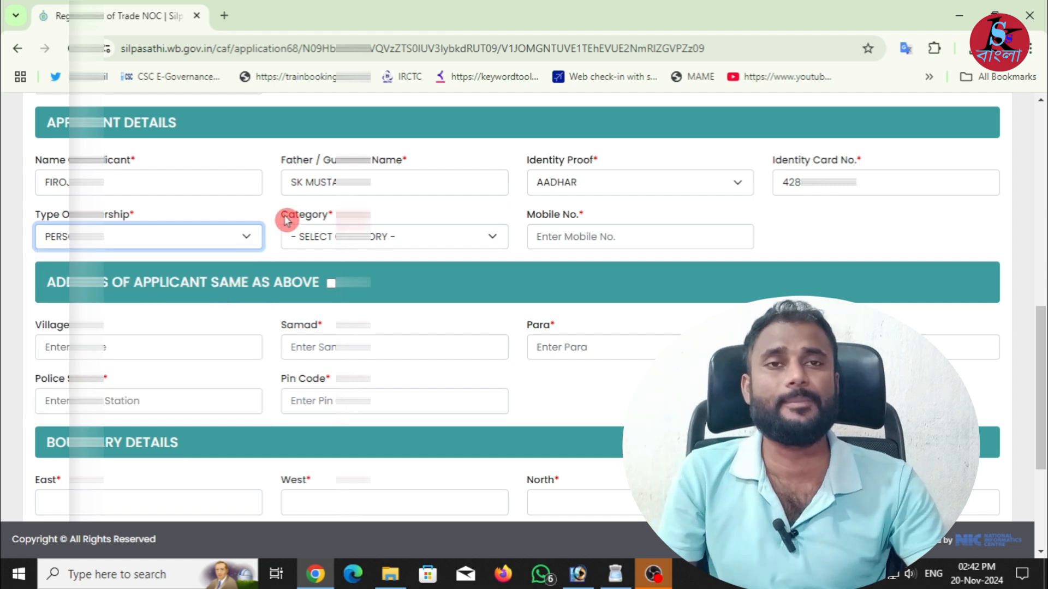
{"action": "left_click_drag", "start_coordinate": [284, 218], "coordinate": [374, 221]}
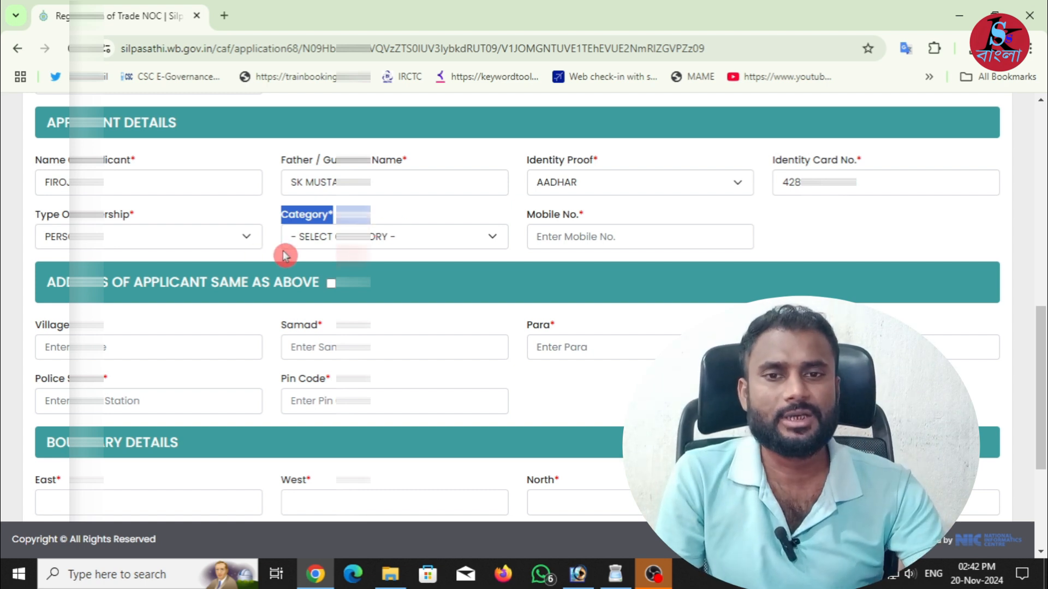
{"action": "left_click", "coordinate": [363, 240]}
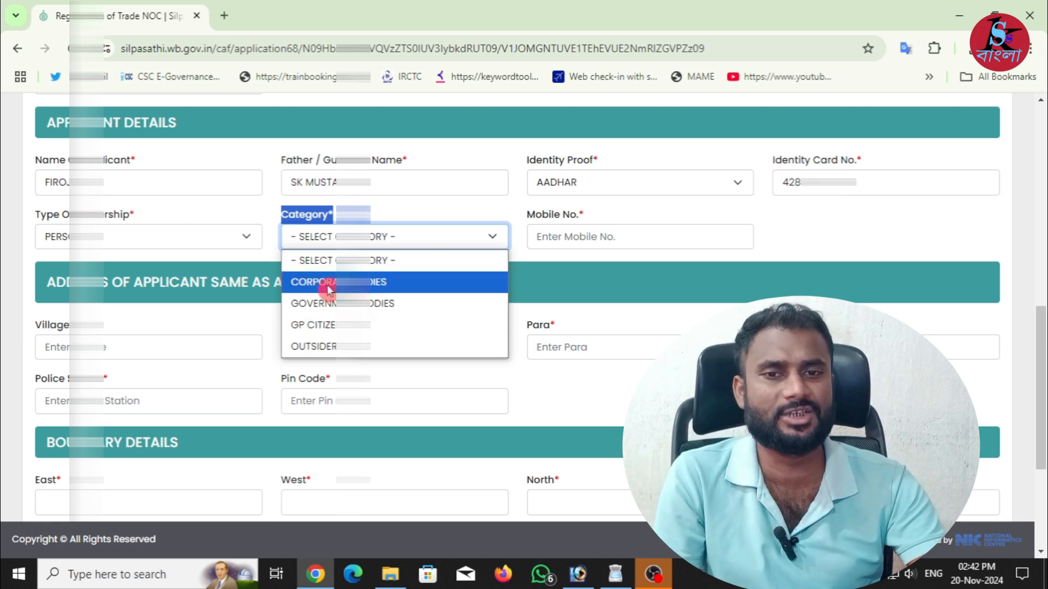
{"action": "left_click", "coordinate": [329, 327]}
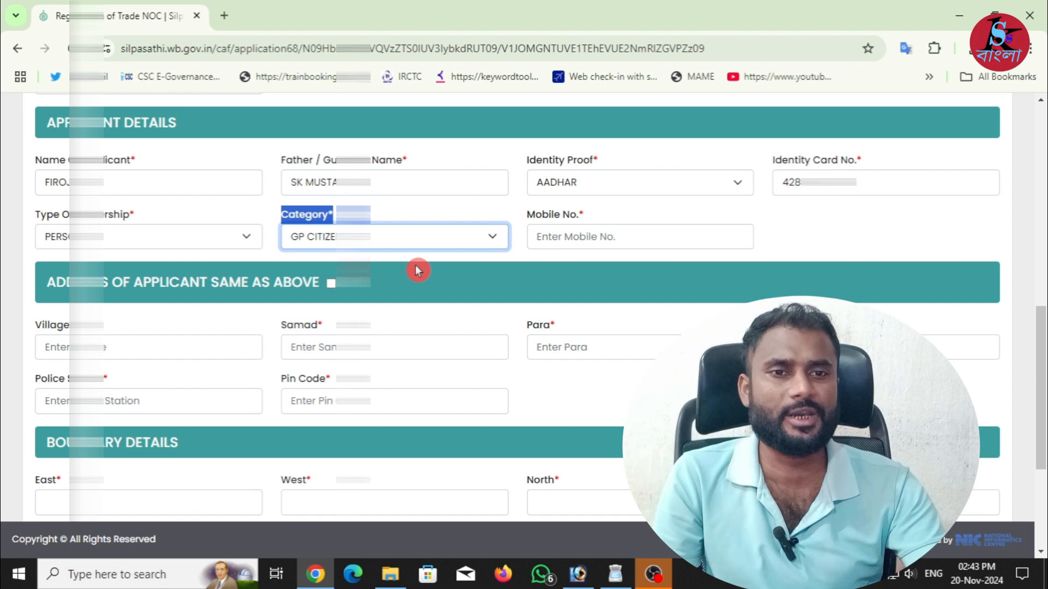
{"action": "left_click", "coordinate": [433, 260]}
{"action": "left_click_drag", "start_coordinate": [528, 218], "coordinate": [592, 234]}
{"action": "left_click", "coordinate": [592, 234]}
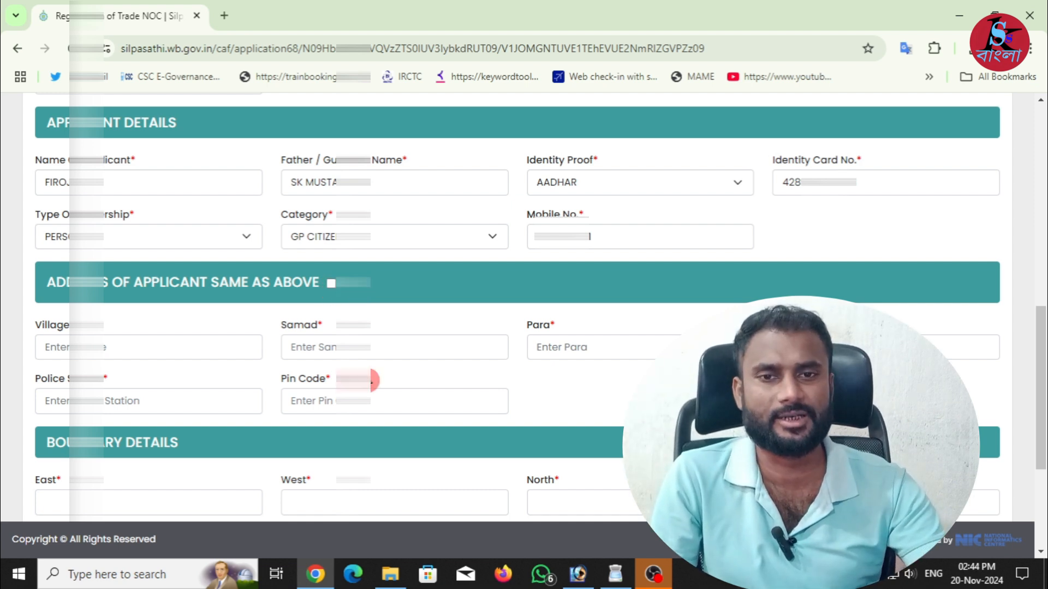
Step: Tick 'Address of applicant same as above' and point out the East and West boundary labels
{"action": "left_click", "coordinate": [331, 282]}
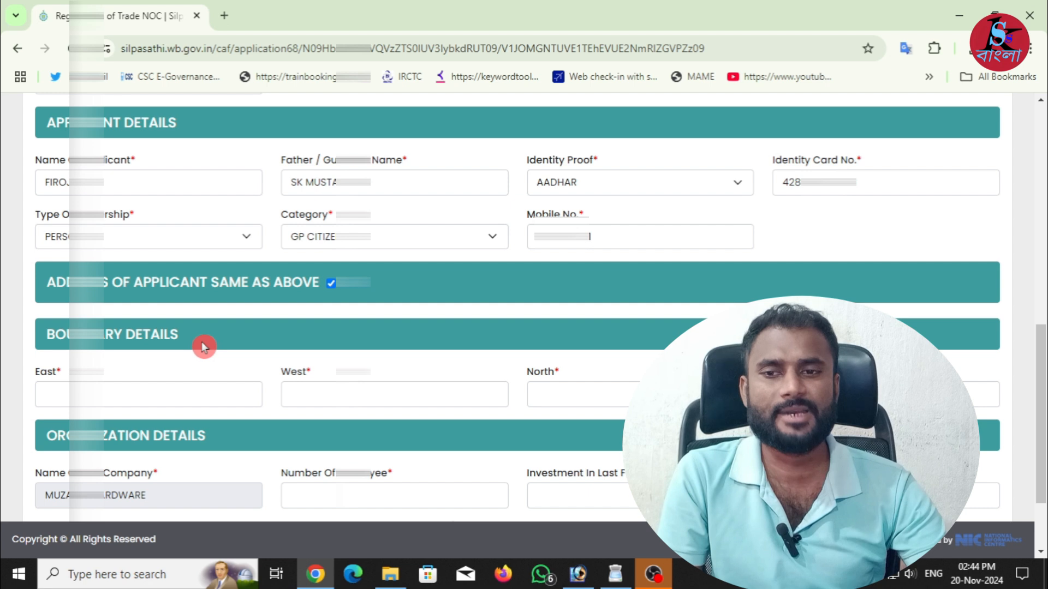
{"action": "left_click_drag", "start_coordinate": [35, 372], "coordinate": [65, 373]}
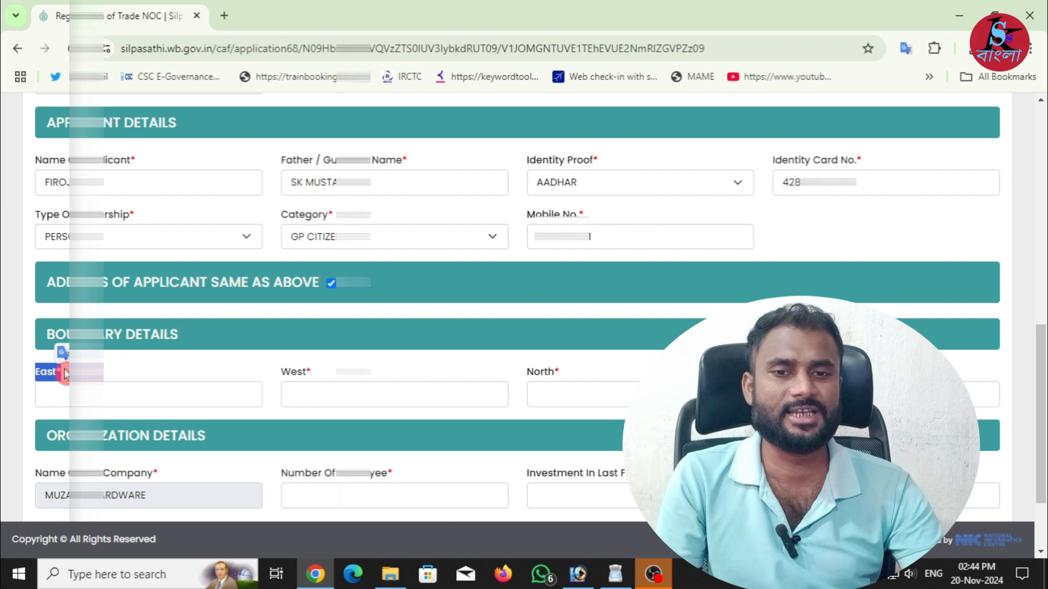
{"action": "left_click_drag", "start_coordinate": [280, 372], "coordinate": [325, 369]}
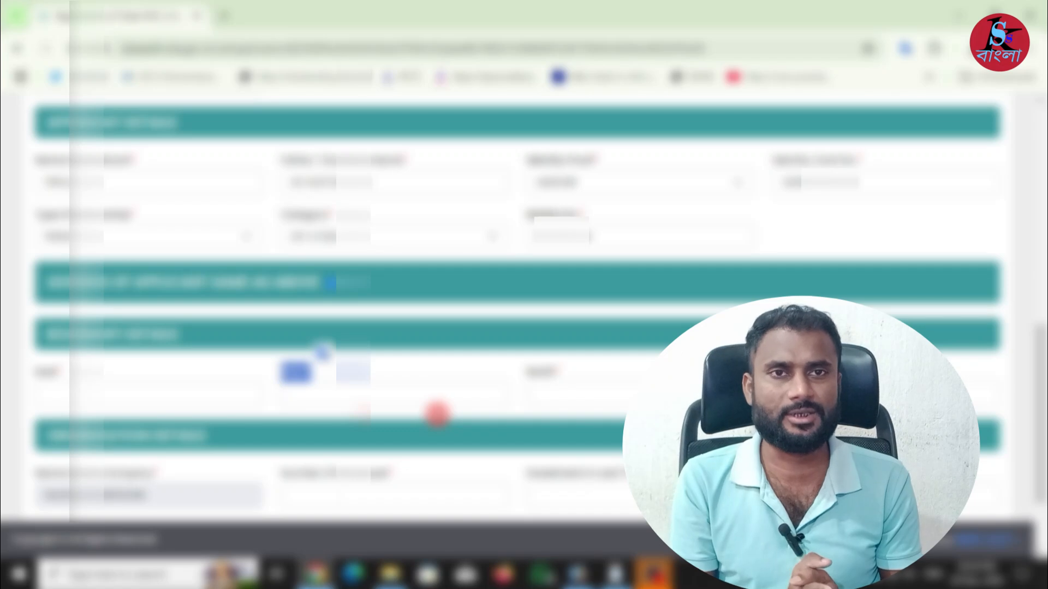
Step: Enter boundaries East ROAD, West SHOP, North GROUND and South SHOP
{"action": "scroll", "coordinate": [519, 273], "scroll_direction": "down", "scroll_amount": 2}
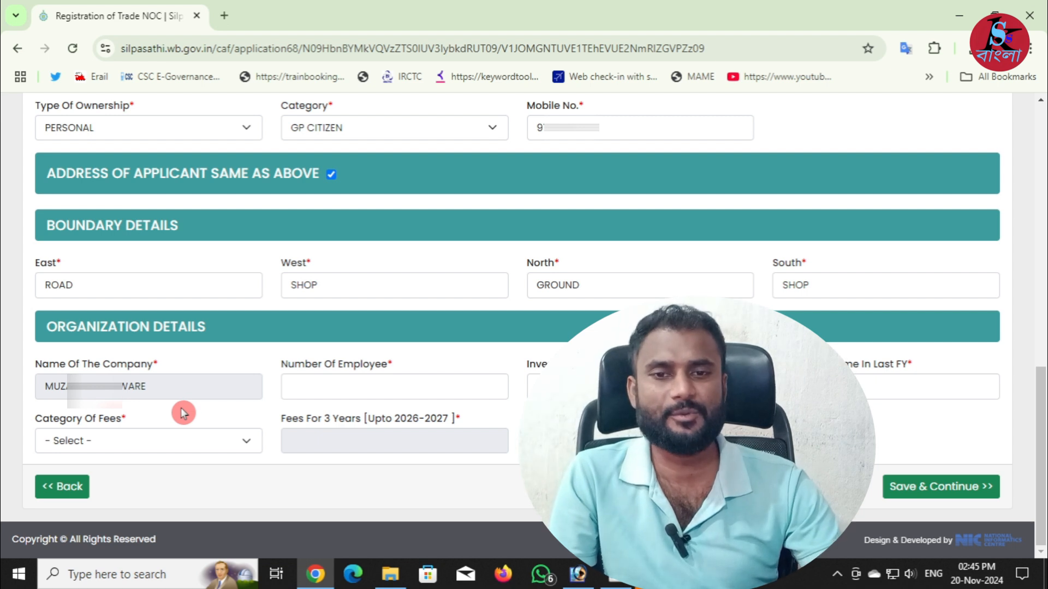
Step: Review the Number Of Employee, Investment, Revenue/Income In Last FY and Category Of Fees fields
{"action": "left_click_drag", "start_coordinate": [287, 372], "coordinate": [408, 370]}
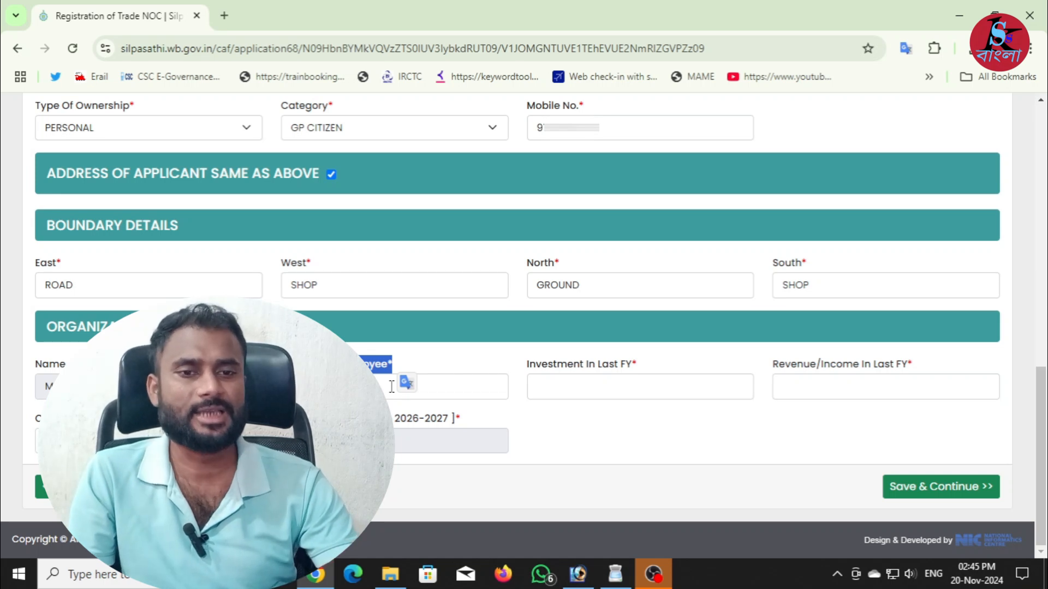
{"action": "left_click_drag", "start_coordinate": [532, 374], "coordinate": [650, 374]}
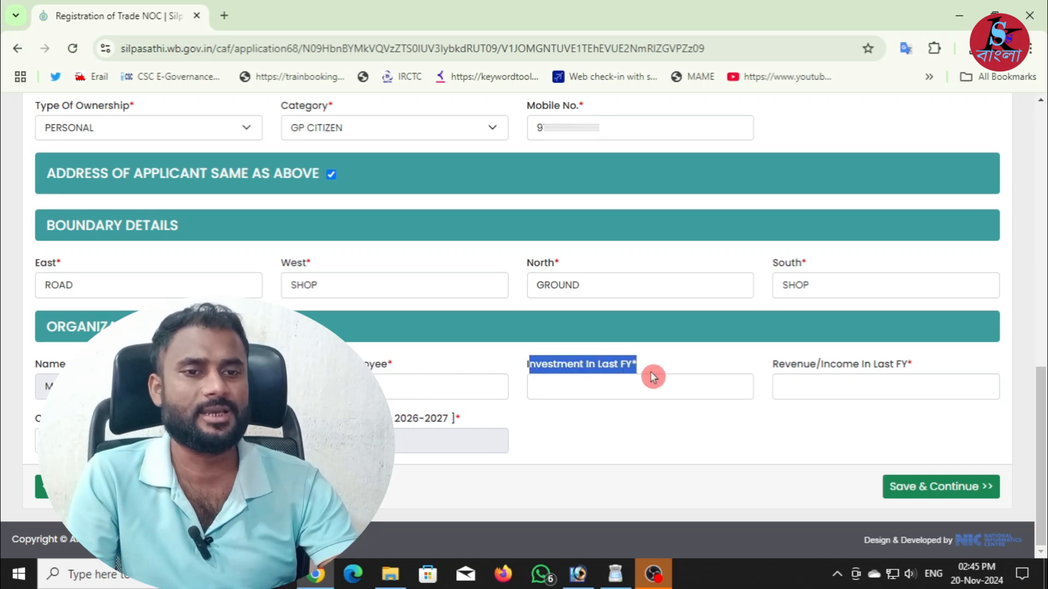
{"action": "left_click", "coordinate": [659, 369]}
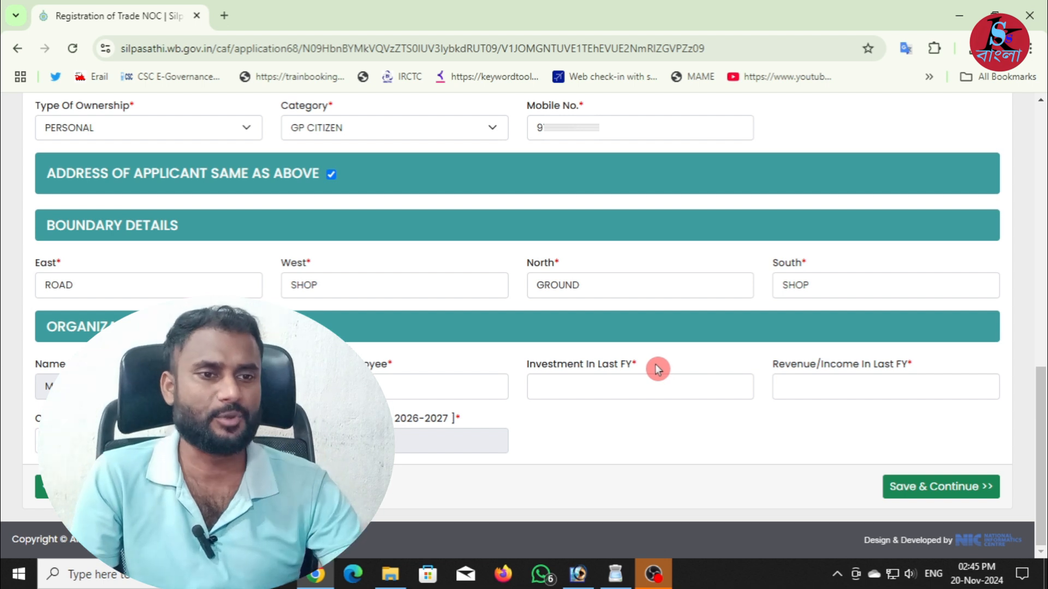
{"action": "left_click_drag", "start_coordinate": [774, 371], "coordinate": [914, 367]}
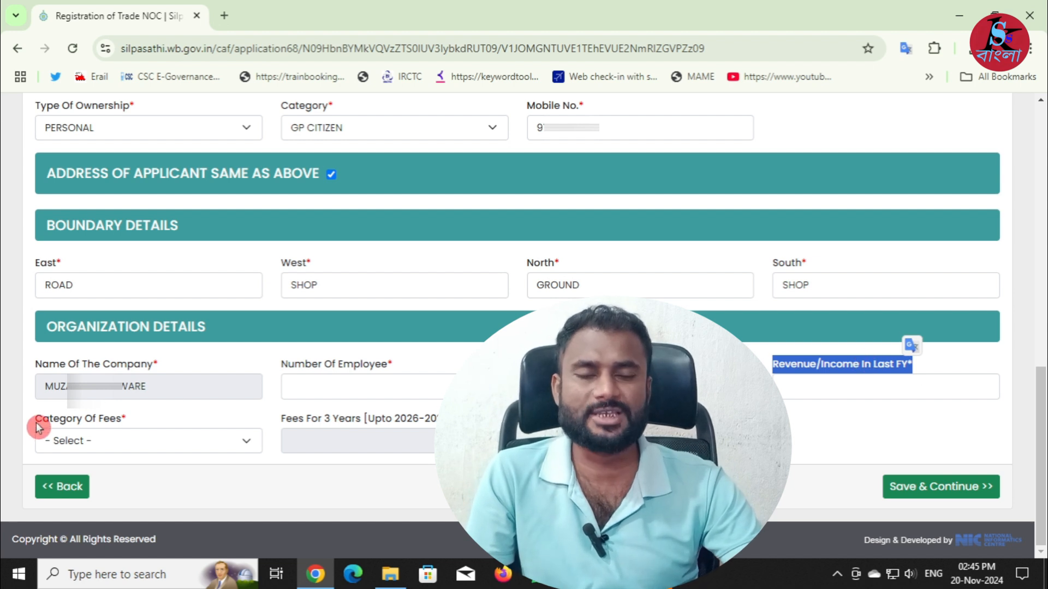
{"action": "left_click_drag", "start_coordinate": [36, 421], "coordinate": [146, 426]}
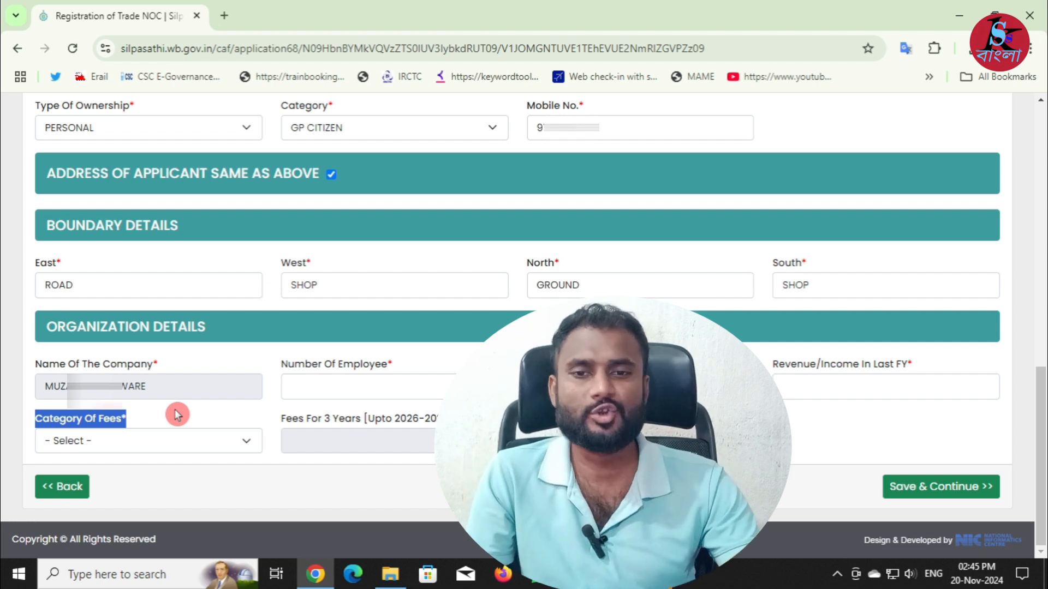
{"action": "left_click_drag", "start_coordinate": [285, 373], "coordinate": [393, 364]}
Step: Enter 8 employees plus last FY investment and revenue/income amounts
{"action": "left_click", "coordinate": [346, 393]}
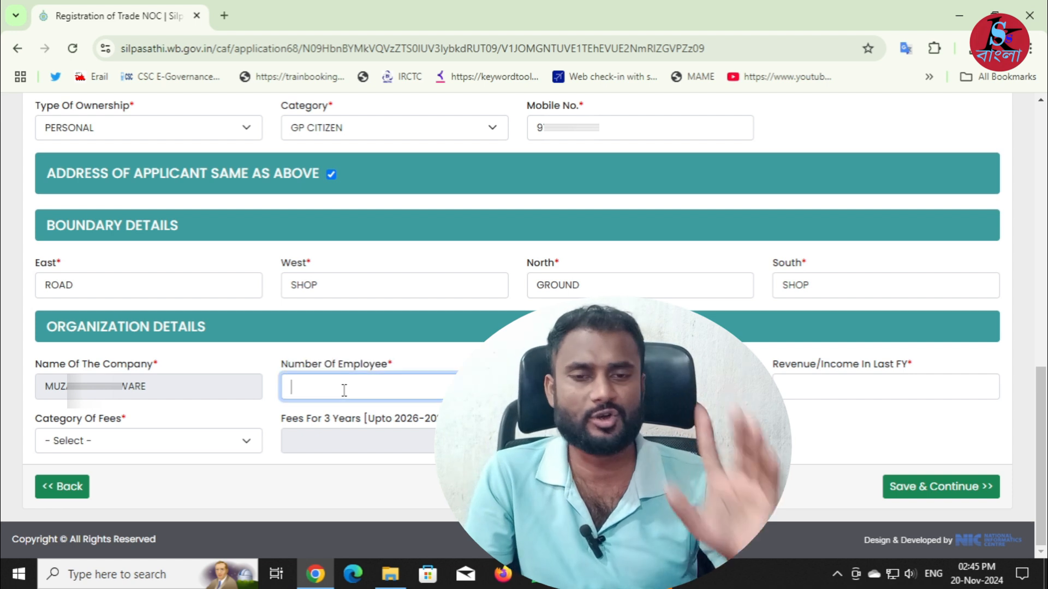
{"action": "left_click", "coordinate": [531, 386]}
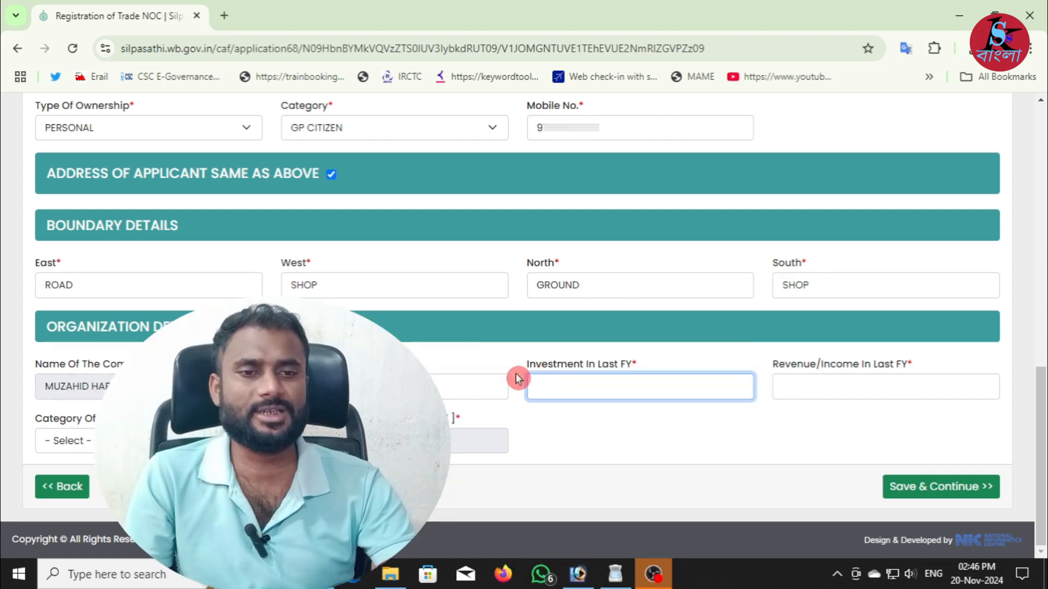
{"action": "left_click_drag", "start_coordinate": [523, 369], "coordinate": [607, 363]}
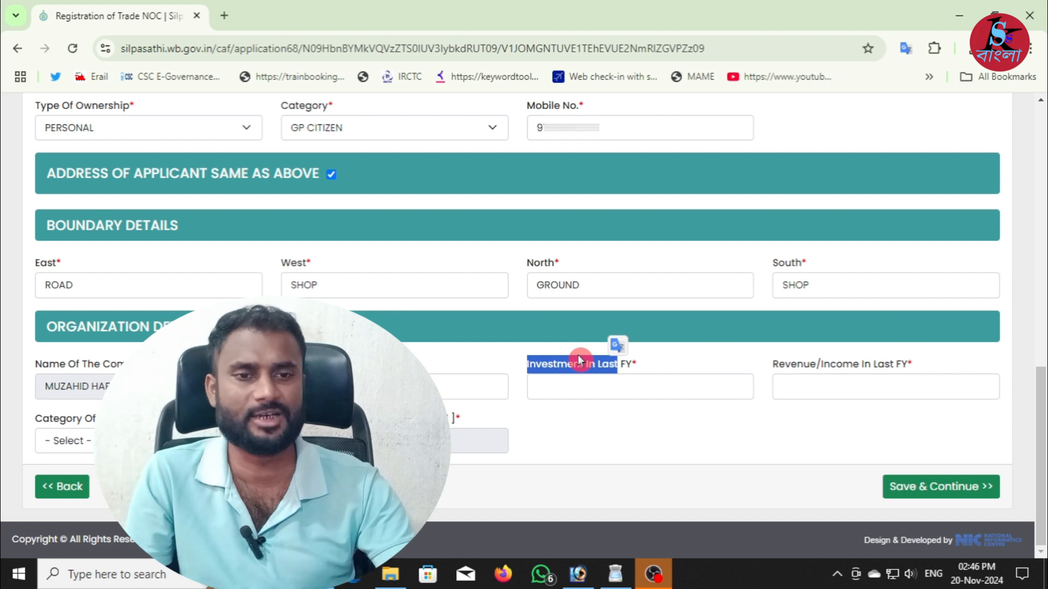
{"action": "left_click", "coordinate": [582, 382]}
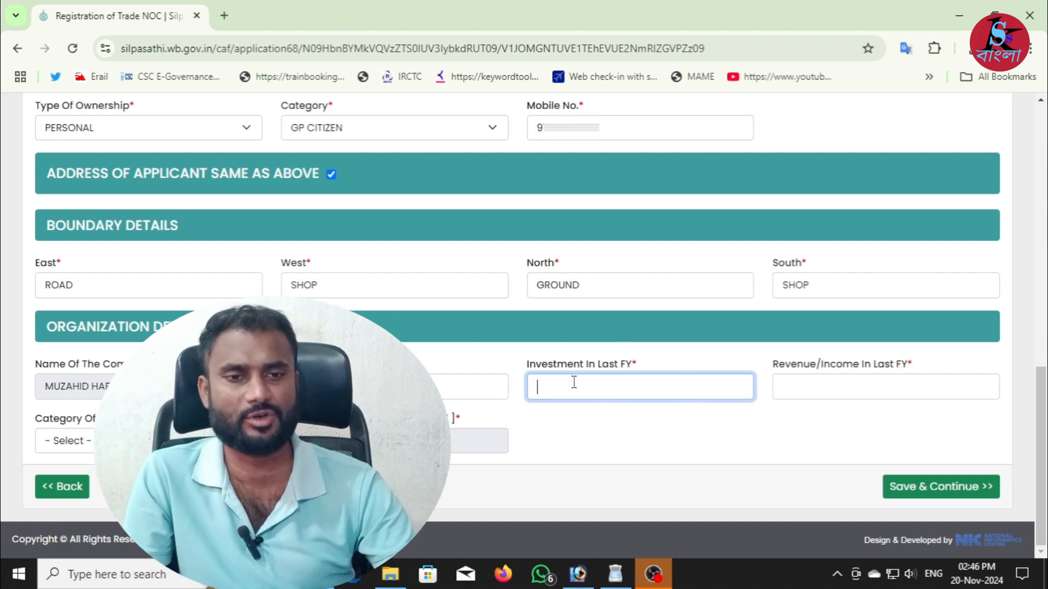
{"action": "left_click_drag", "start_coordinate": [771, 364], "coordinate": [937, 366]}
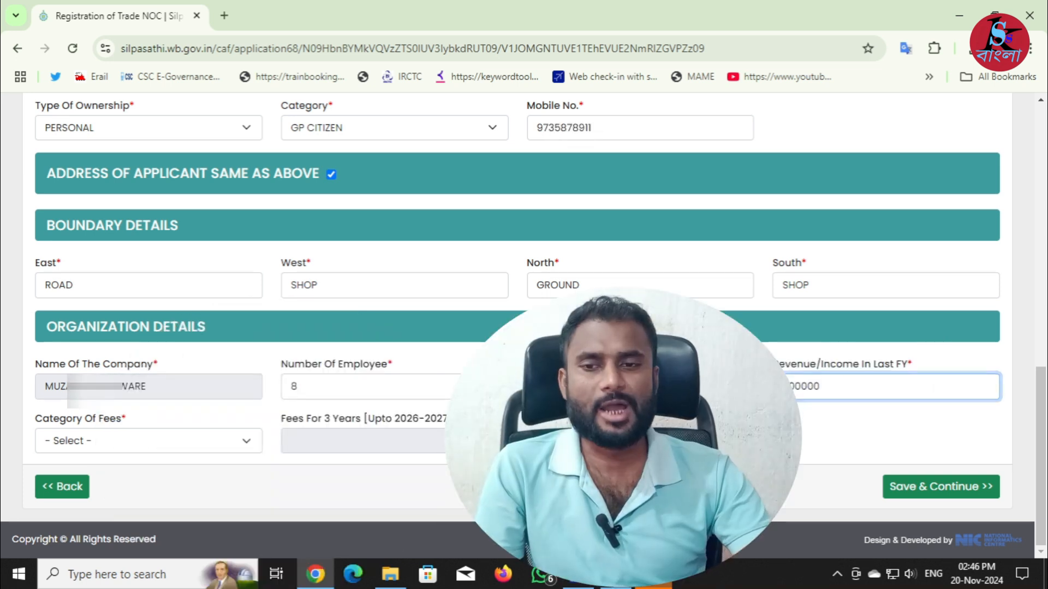
{"action": "left_click_drag", "start_coordinate": [51, 427], "coordinate": [127, 422]}
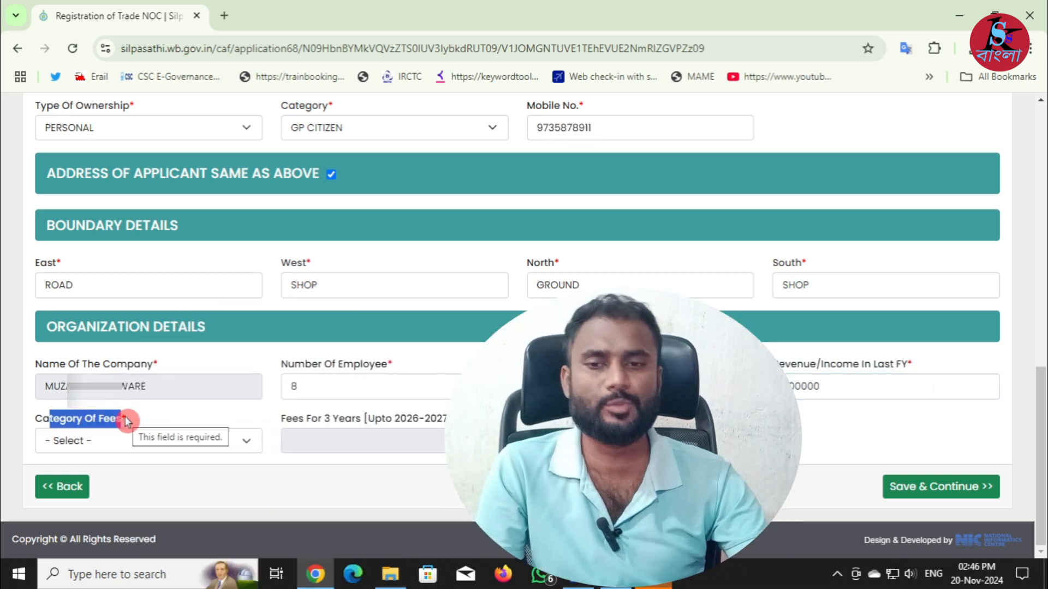
Step: Set Category Of Fees to Not Paying Professional Tax (fee 150) after seeing Paying Professional Tax costs 750
{"action": "left_click", "coordinate": [245, 445]}
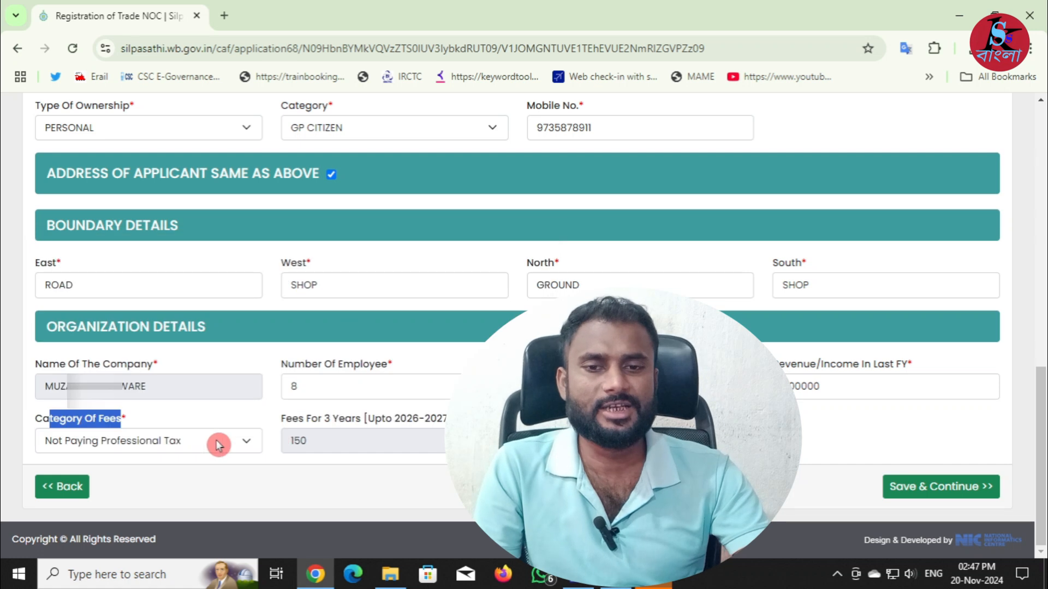
{"action": "left_click_drag", "start_coordinate": [285, 420], "coordinate": [434, 431]}
{"action": "left_click", "coordinate": [361, 423]}
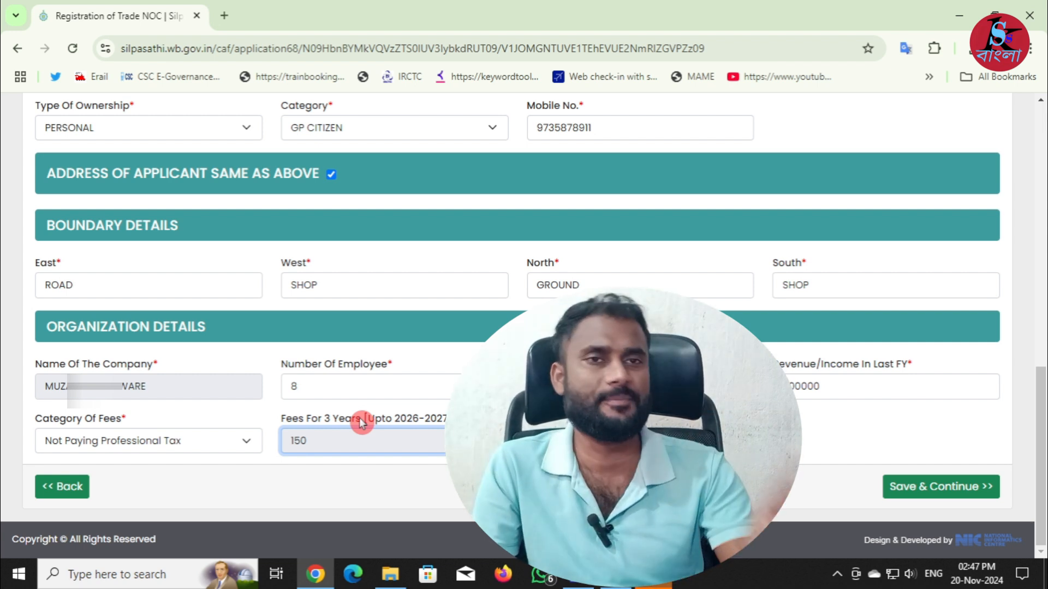
{"action": "left_click", "coordinate": [200, 446]}
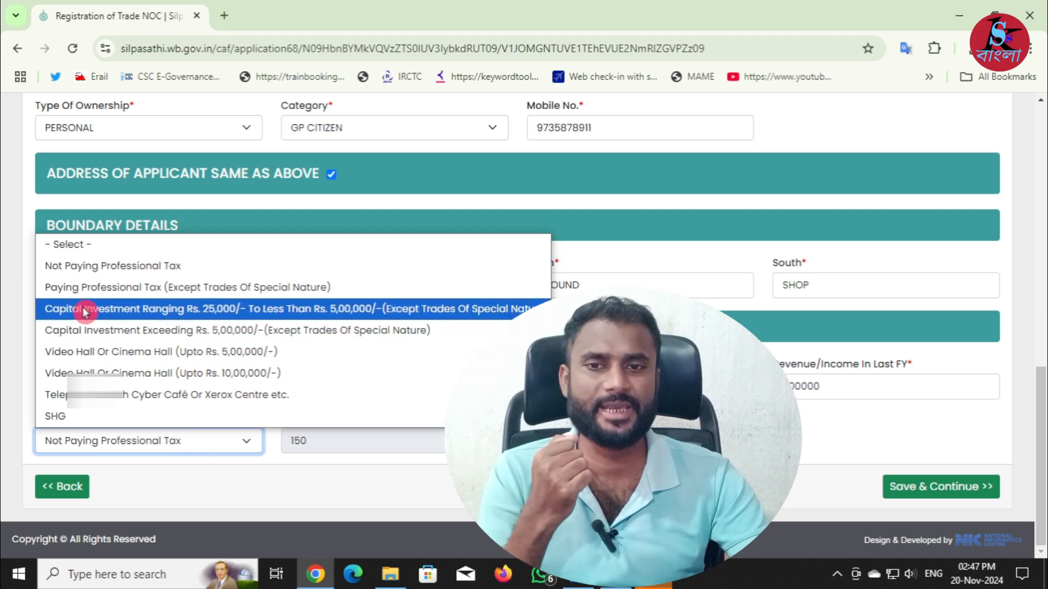
{"action": "left_click", "coordinate": [146, 294]}
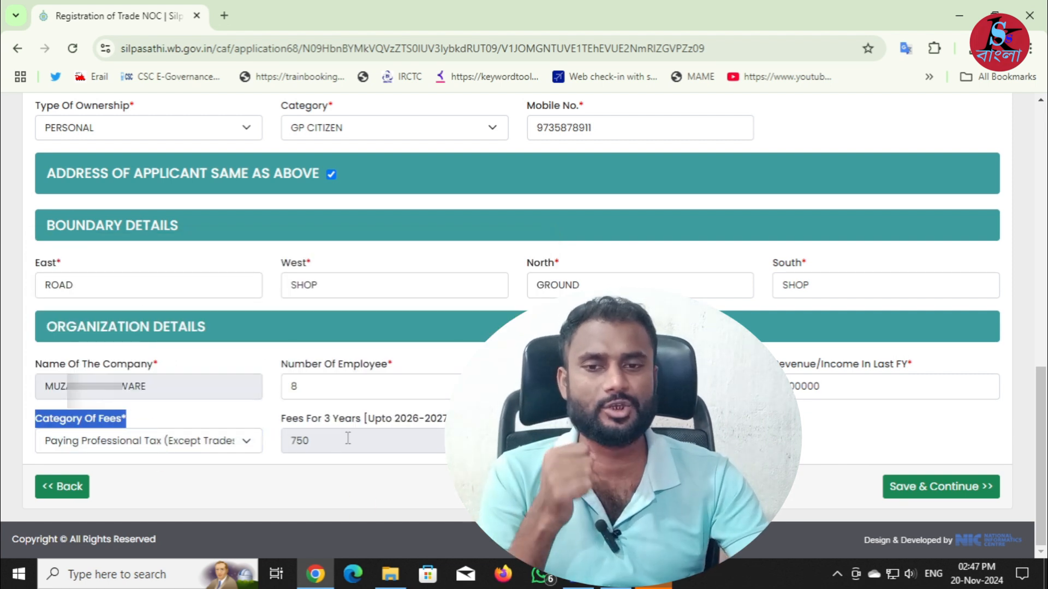
{"action": "left_click", "coordinate": [232, 456]}
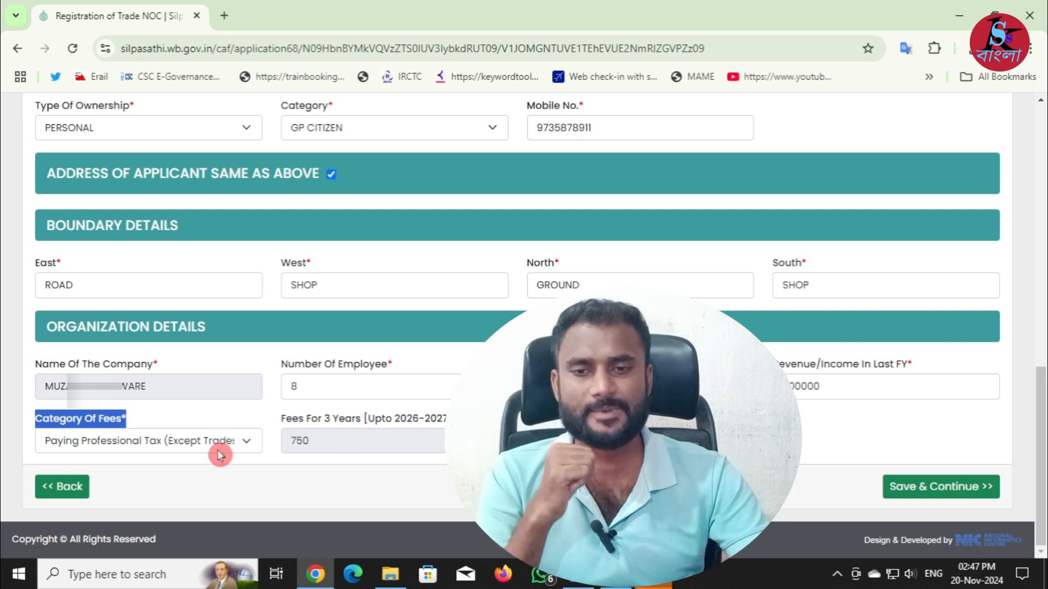
{"action": "left_click", "coordinate": [222, 443]}
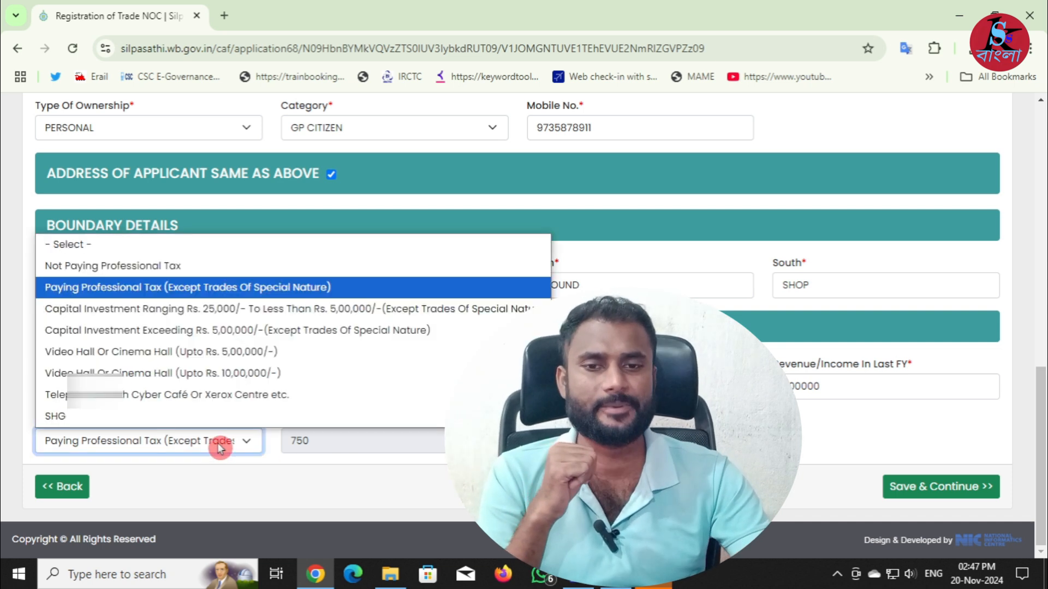
{"action": "left_click", "coordinate": [106, 275]}
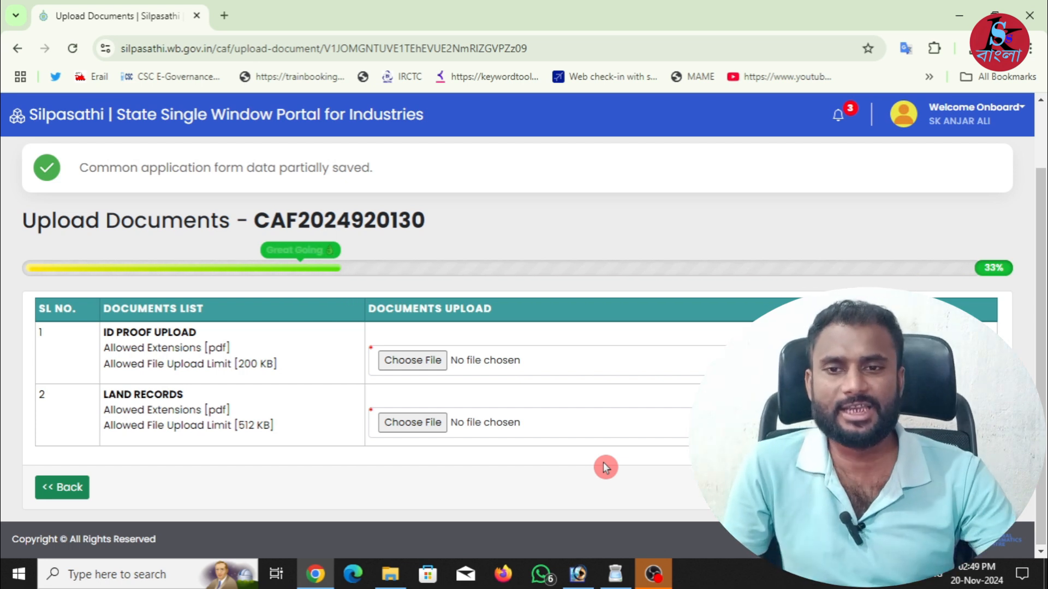
Step: Upload AAD.pdf from the TRADE folder as the ID proof document, within the 200 KB limit
{"action": "left_click_drag", "start_coordinate": [122, 334], "coordinate": [208, 336]}
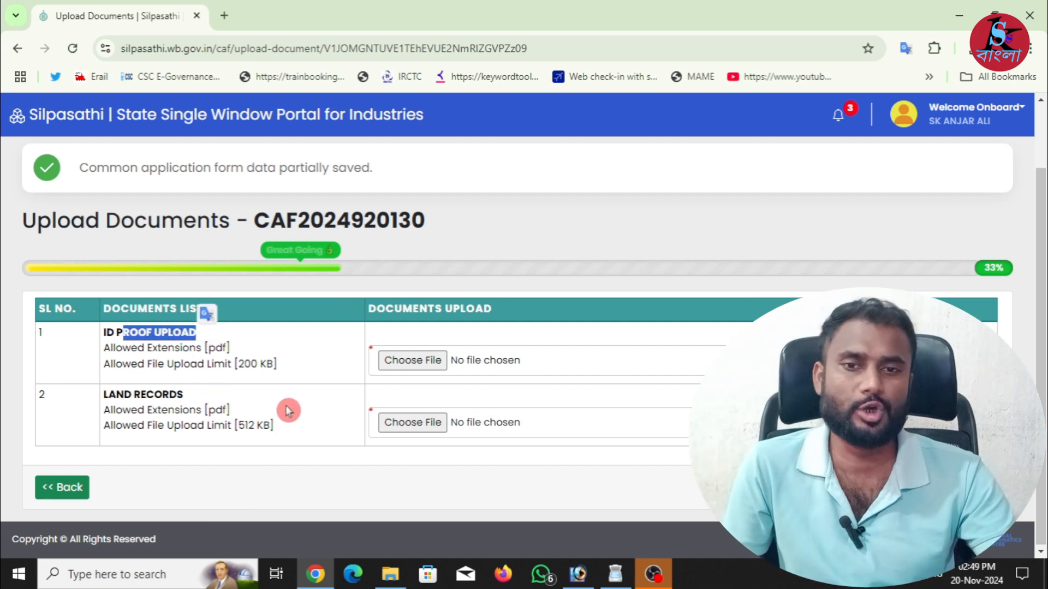
{"action": "left_click_drag", "start_coordinate": [243, 372], "coordinate": [280, 367]}
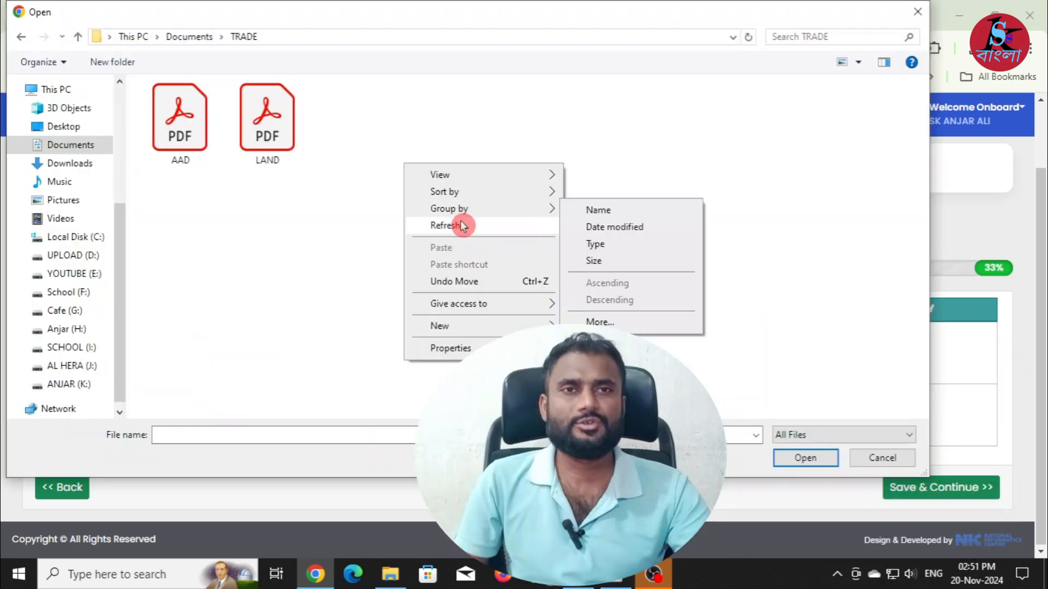
{"action": "left_click", "coordinate": [464, 222]}
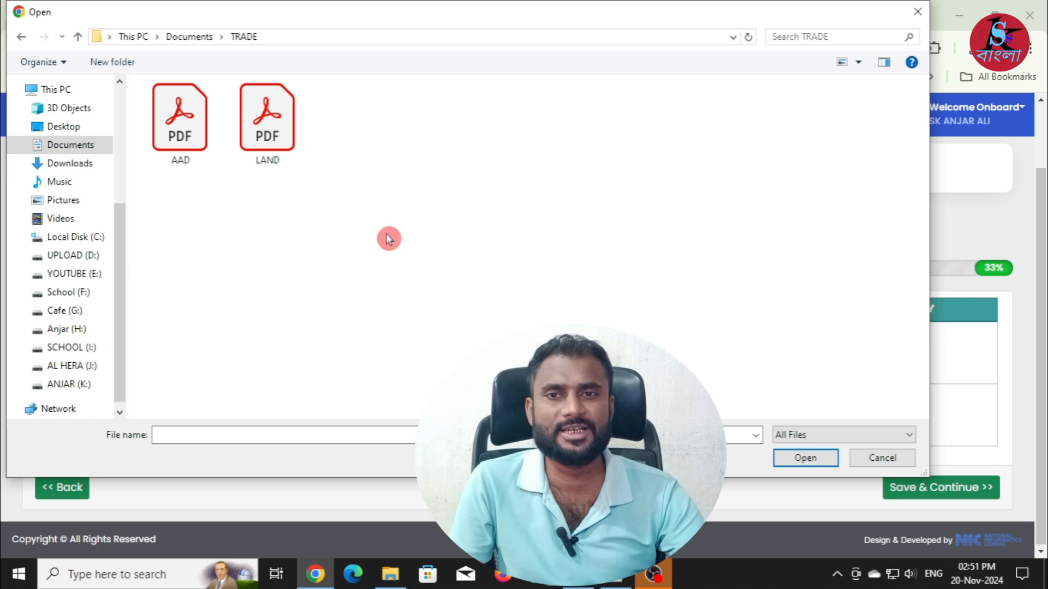
{"action": "left_click", "coordinate": [146, 126]}
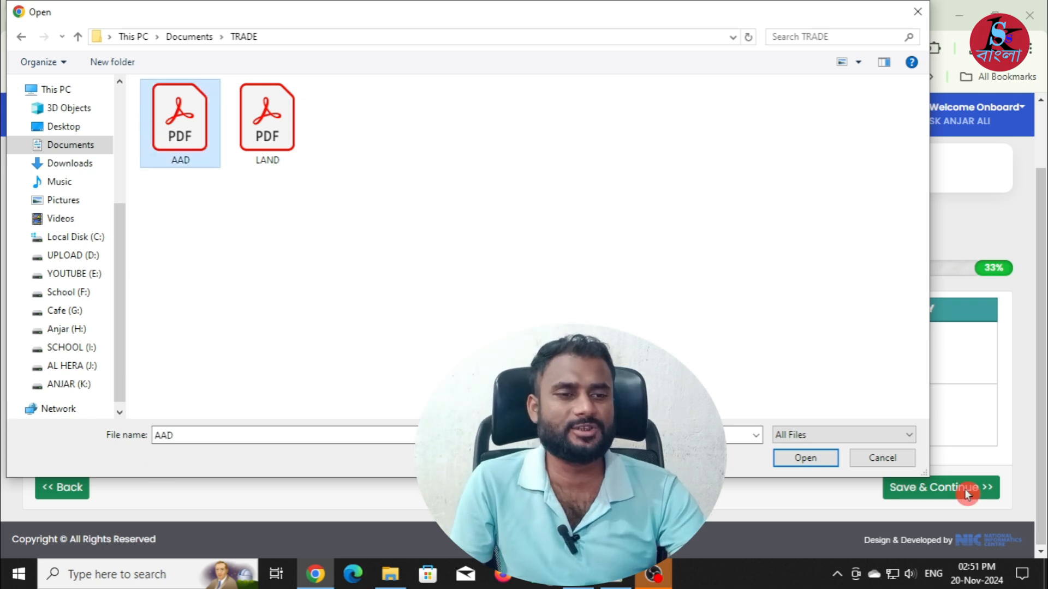
{"action": "left_click", "coordinate": [805, 459]}
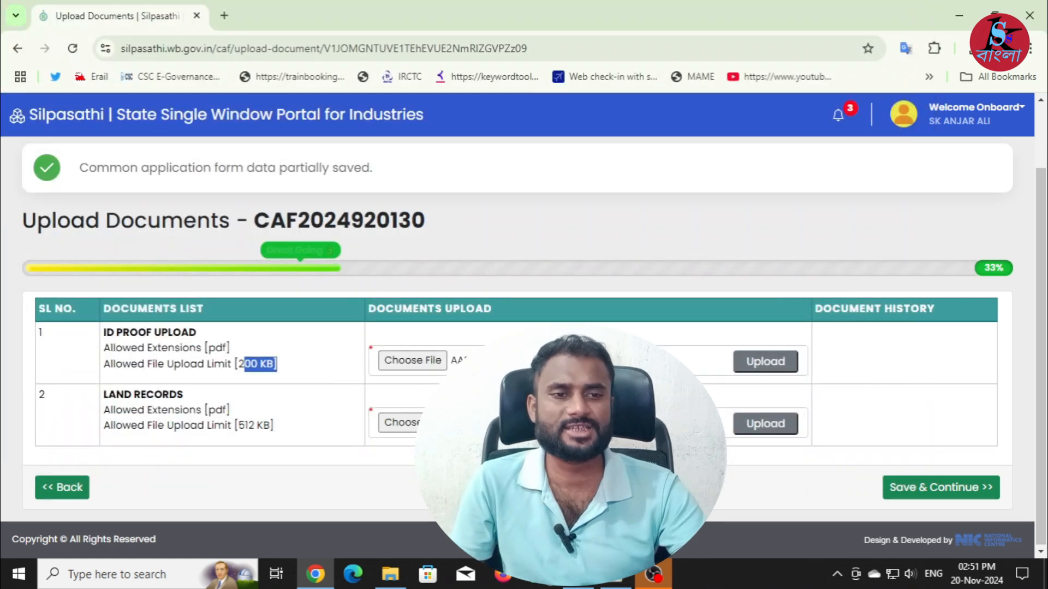
{"action": "left_click", "coordinate": [772, 368]}
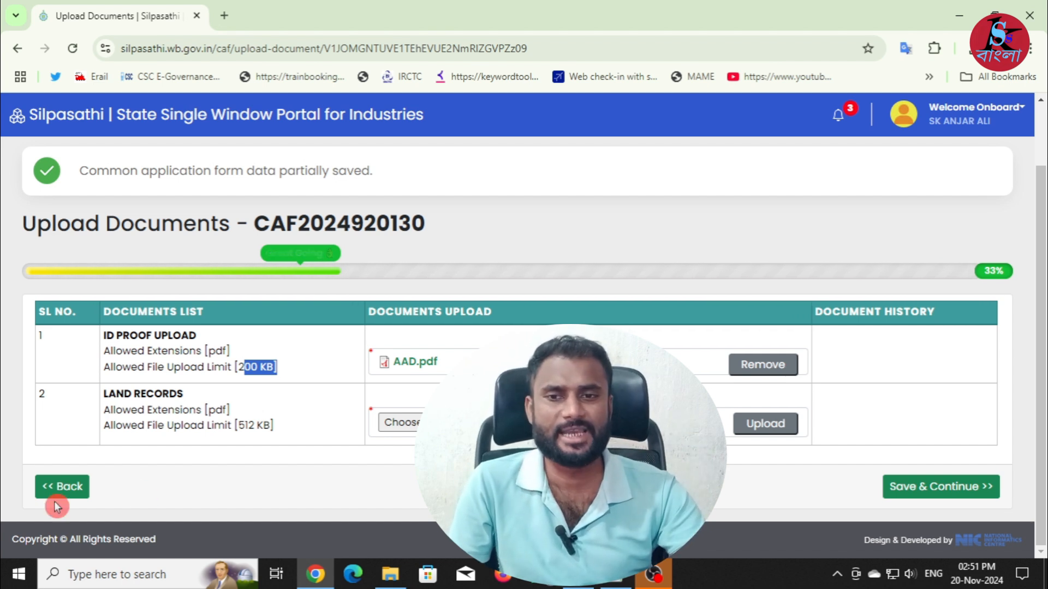
Step: Upload LAND.pdf as the land records document (512 KB limit), then save and continue
{"action": "left_click_drag", "start_coordinate": [114, 398], "coordinate": [189, 399]}
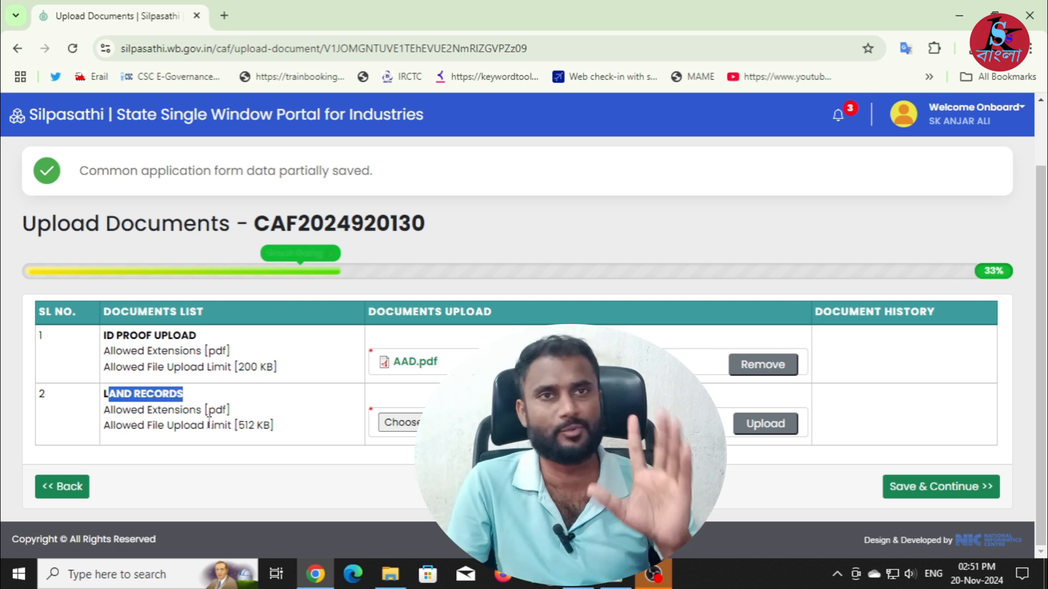
{"action": "left_click", "coordinate": [210, 423]}
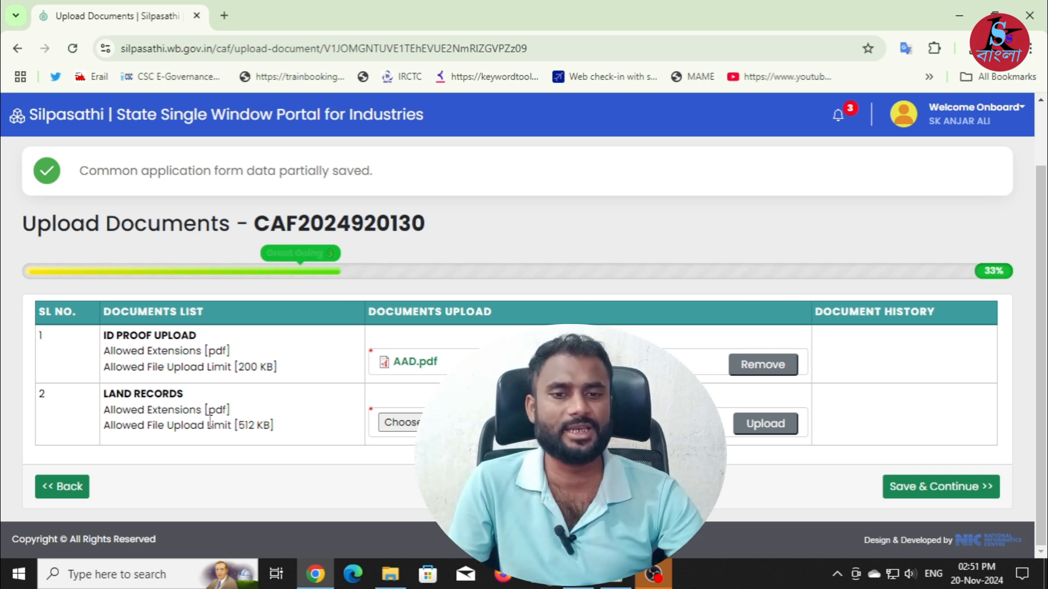
{"action": "left_click", "coordinate": [388, 424]}
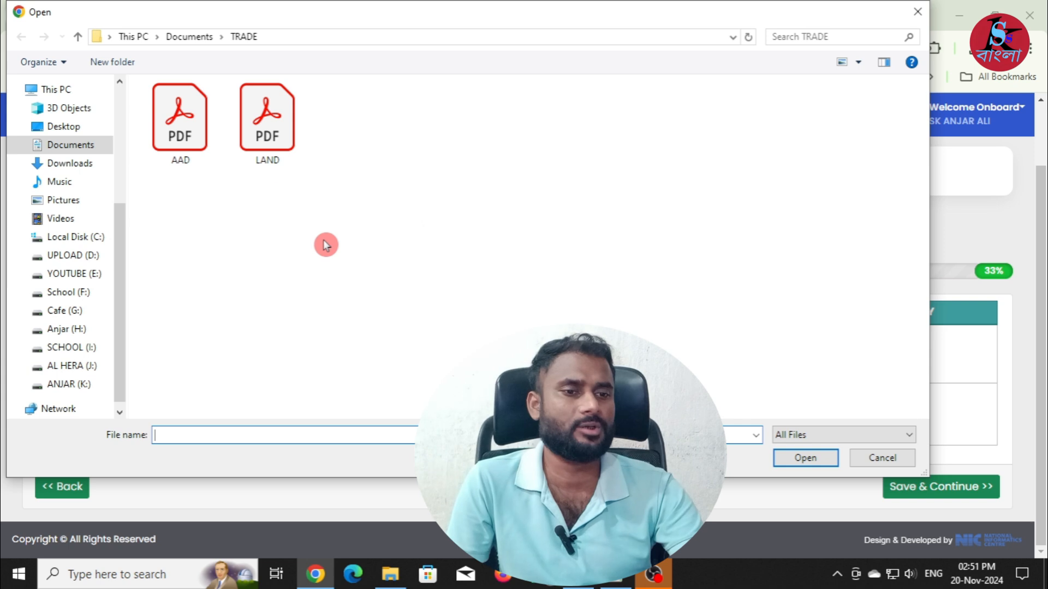
{"action": "left_click", "coordinate": [272, 153]}
{"action": "left_click", "coordinate": [806, 462]}
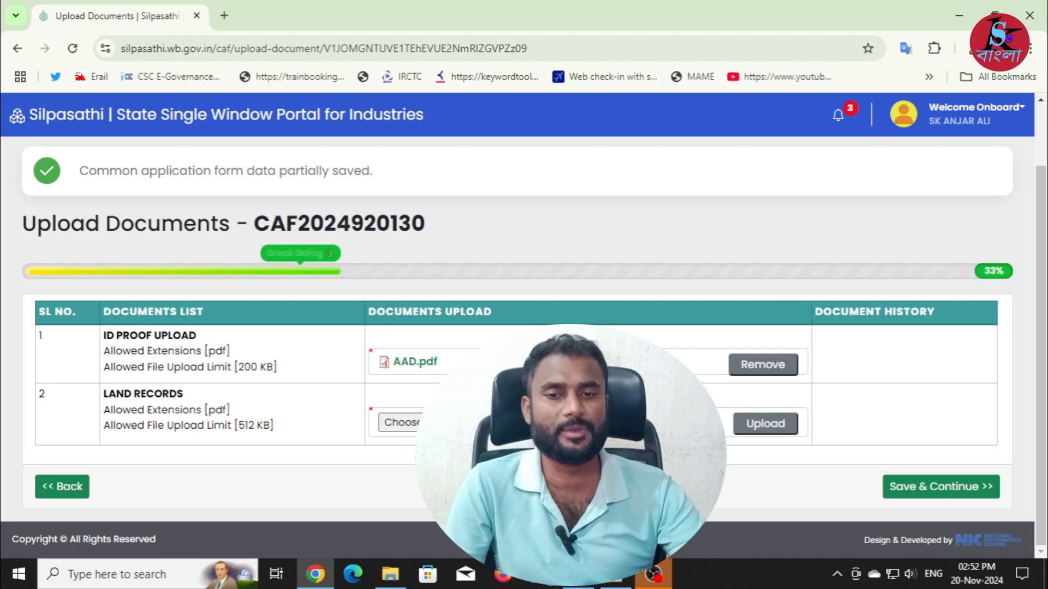
{"action": "left_click_drag", "start_coordinate": [228, 426], "coordinate": [274, 425]}
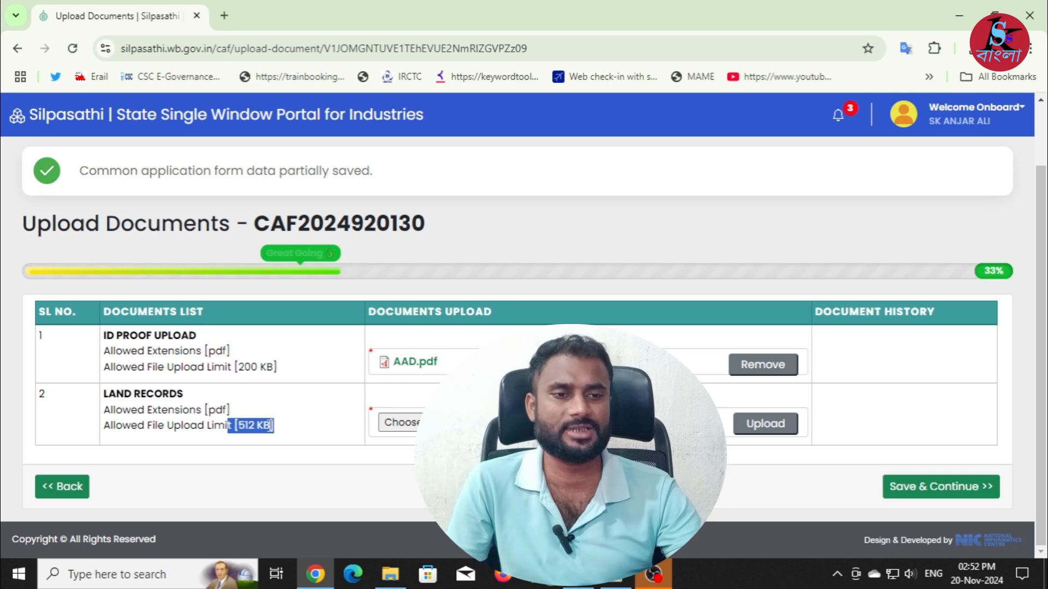
{"action": "left_click", "coordinate": [771, 434]}
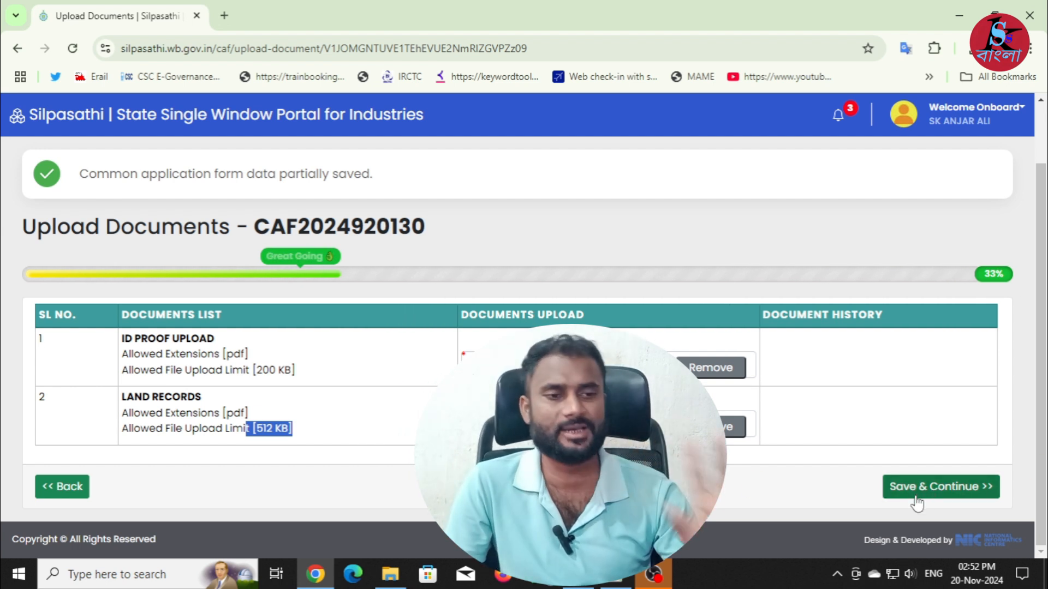
{"action": "left_click", "coordinate": [945, 497]}
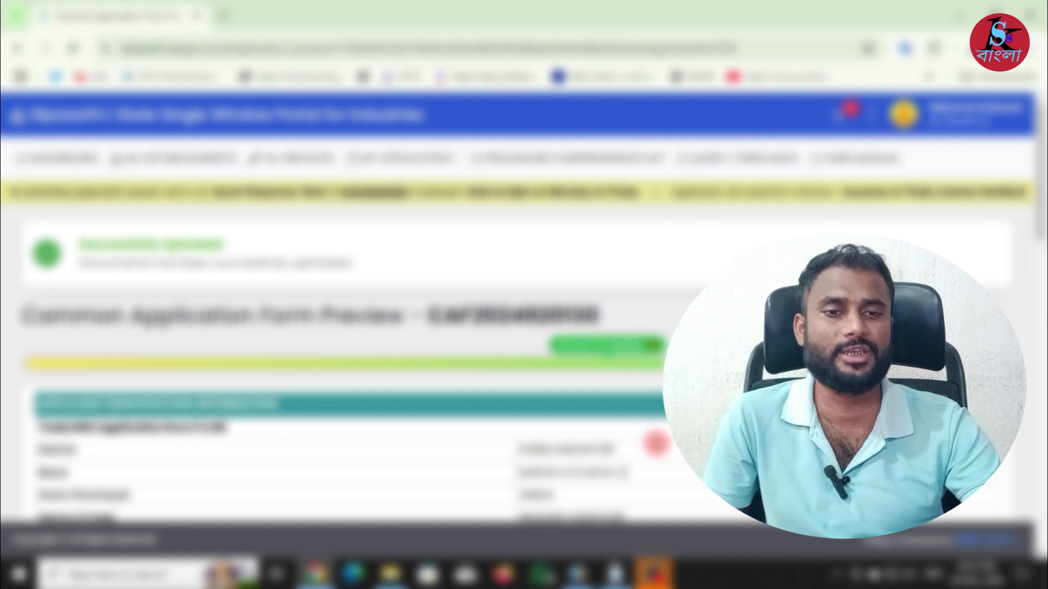
Step: Review the Common Application Form Preview and tick the declaration checkbox at the bottom
{"action": "scroll", "coordinate": [657, 440], "scroll_direction": "down", "scroll_amount": 6}
{"action": "scroll", "coordinate": [656, 445], "scroll_direction": "down", "scroll_amount": 10}
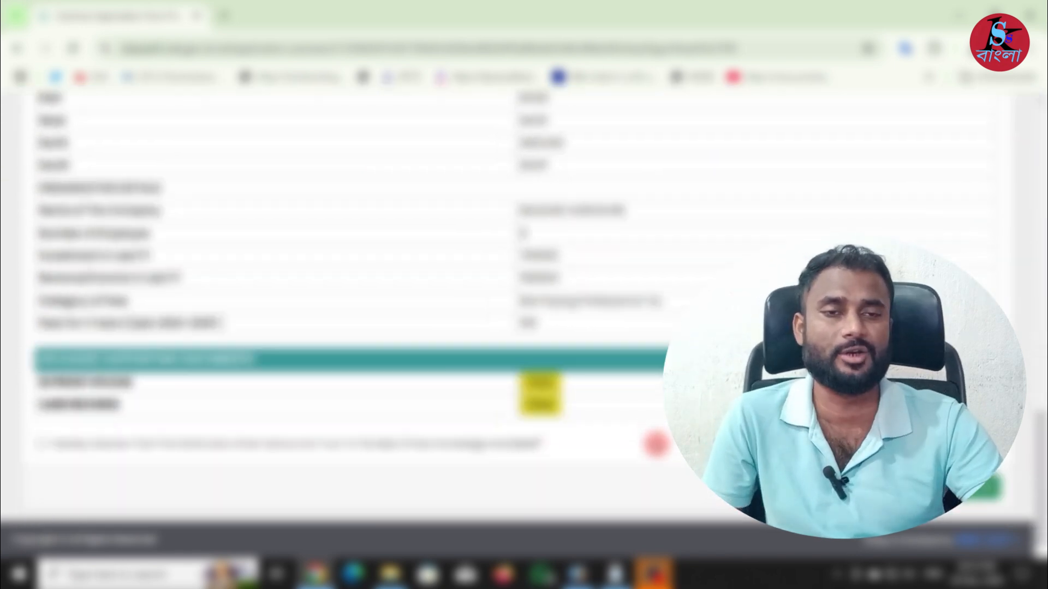
{"action": "scroll", "coordinate": [470, 311], "scroll_direction": "up", "scroll_amount": 15}
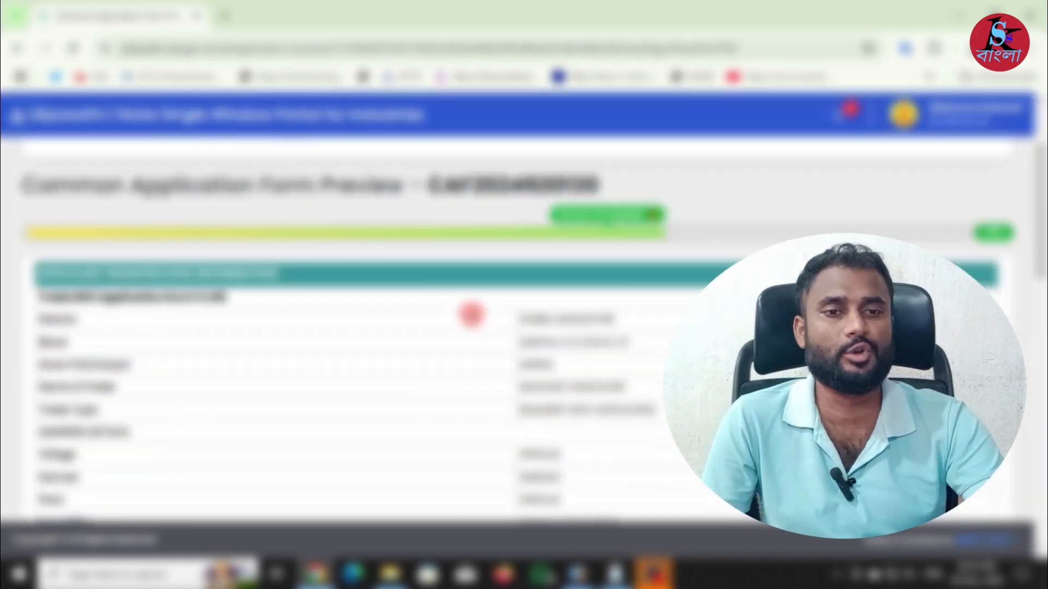
{"action": "scroll", "coordinate": [474, 343], "scroll_direction": "down", "scroll_amount": 4}
{"action": "scroll", "coordinate": [473, 342], "scroll_direction": "down", "scroll_amount": 5}
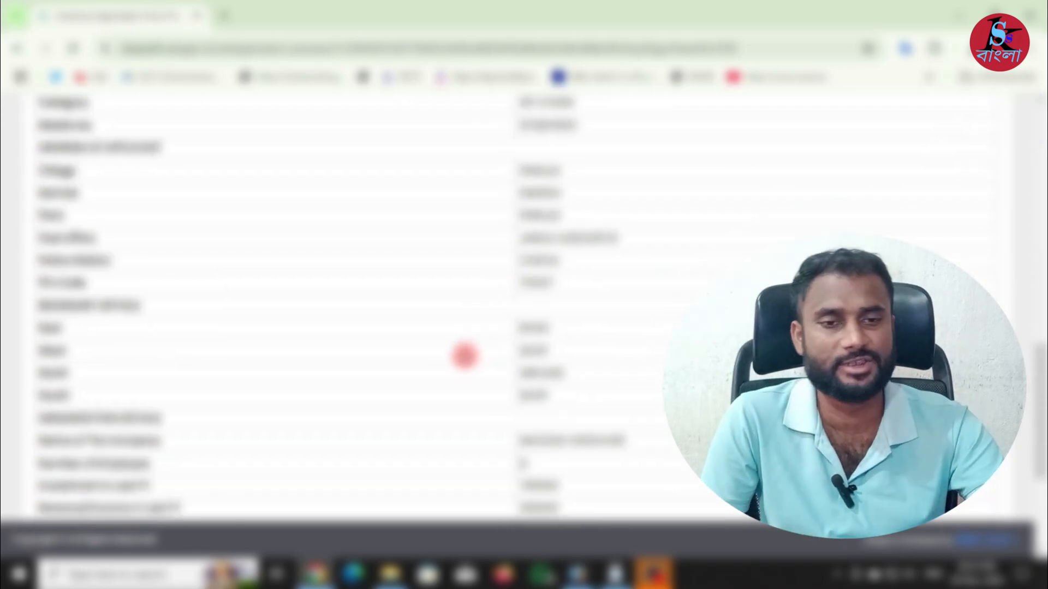
{"action": "scroll", "coordinate": [464, 356], "scroll_direction": "down", "scroll_amount": 5}
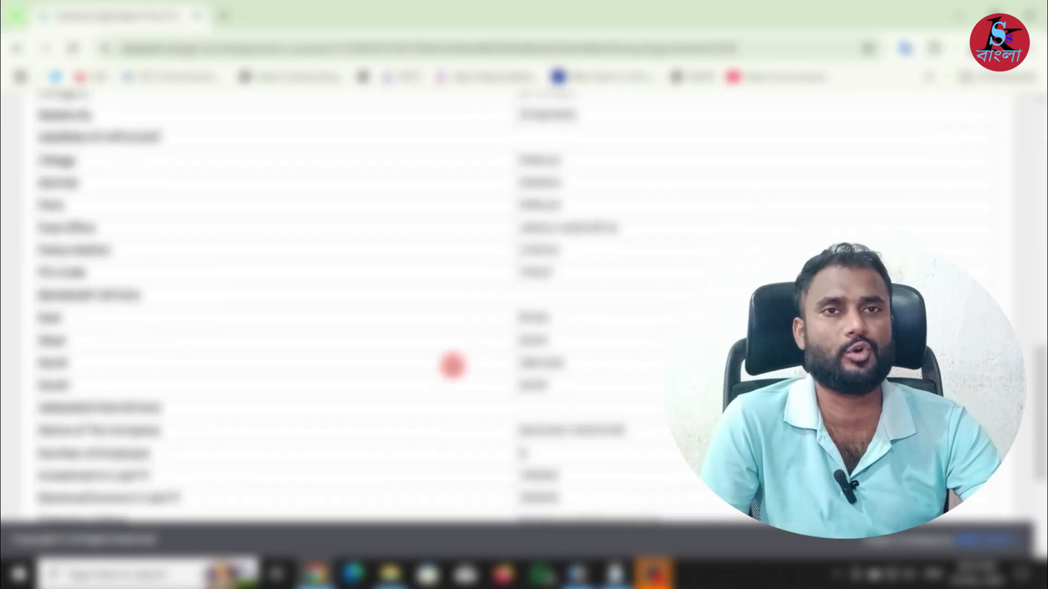
{"action": "scroll", "coordinate": [410, 374], "scroll_direction": "up", "scroll_amount": 7}
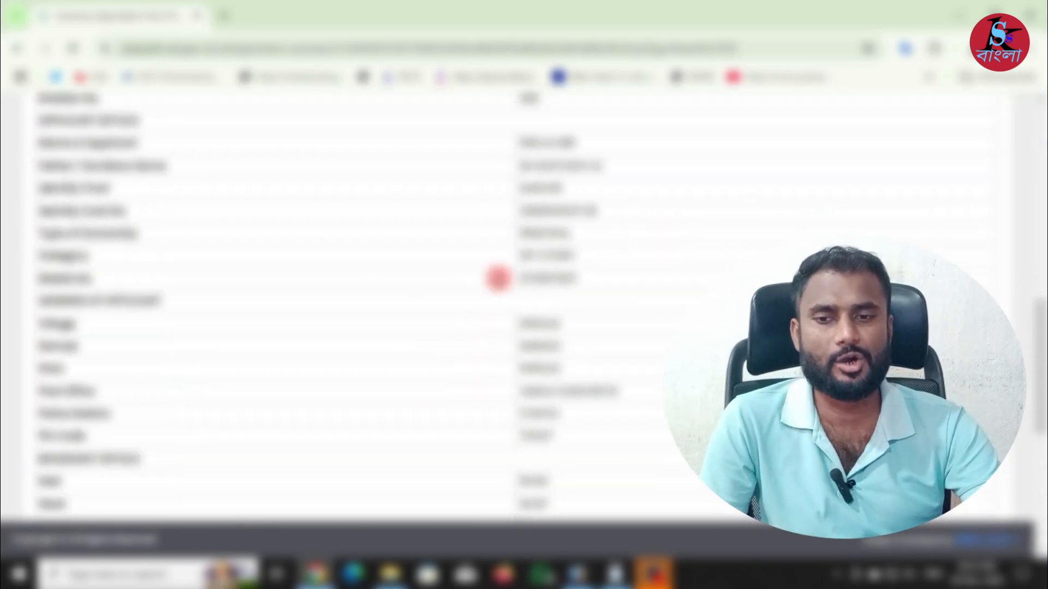
{"action": "scroll", "coordinate": [346, 309], "scroll_direction": "down", "scroll_amount": 5}
{"action": "scroll", "coordinate": [465, 421], "scroll_direction": "down", "scroll_amount": 2}
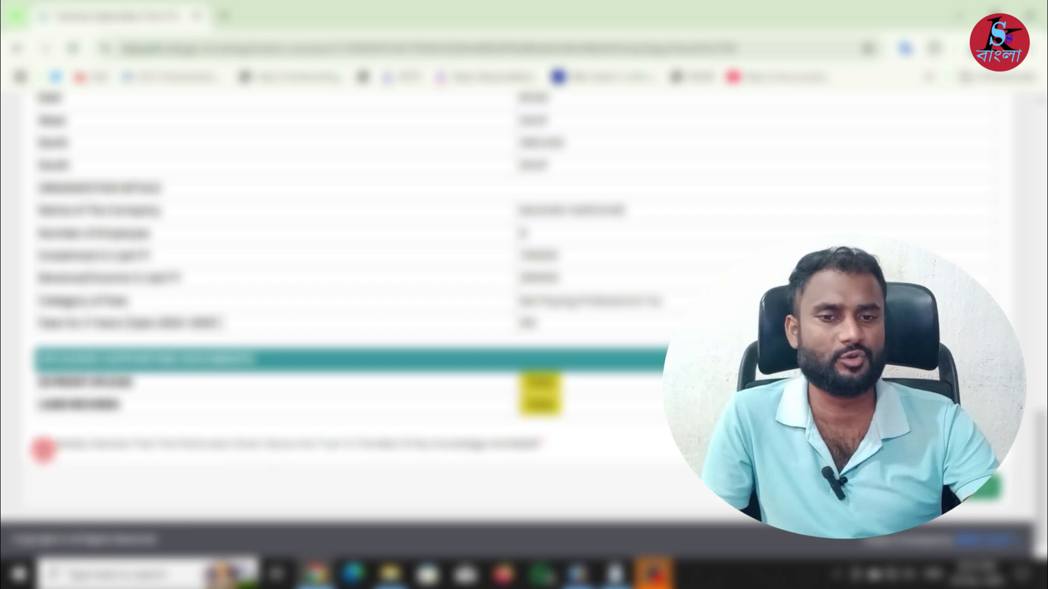
{"action": "left_click", "coordinate": [43, 445]}
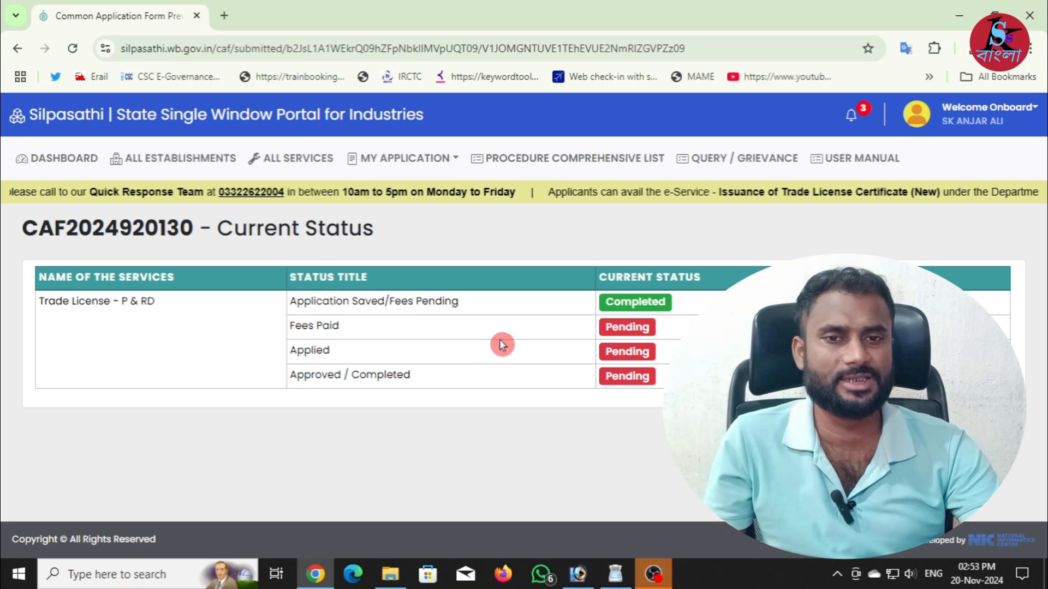
Step: Check the Application Saved/Fees Pending status, then go back to the DASHBOARD
{"action": "left_click_drag", "start_coordinate": [300, 302], "coordinate": [429, 295]}
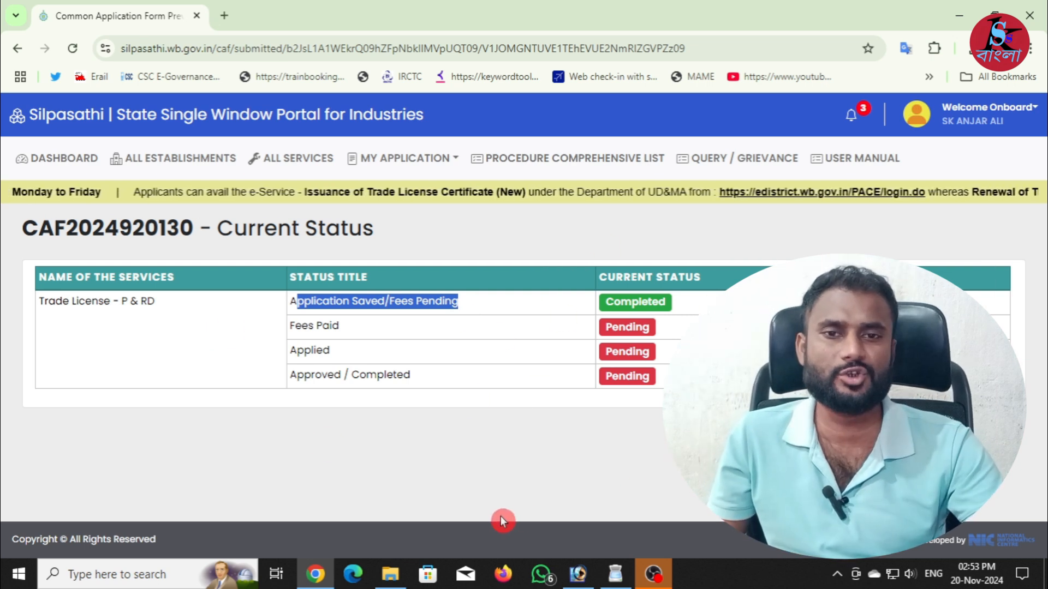
{"action": "left_click", "coordinate": [480, 371]}
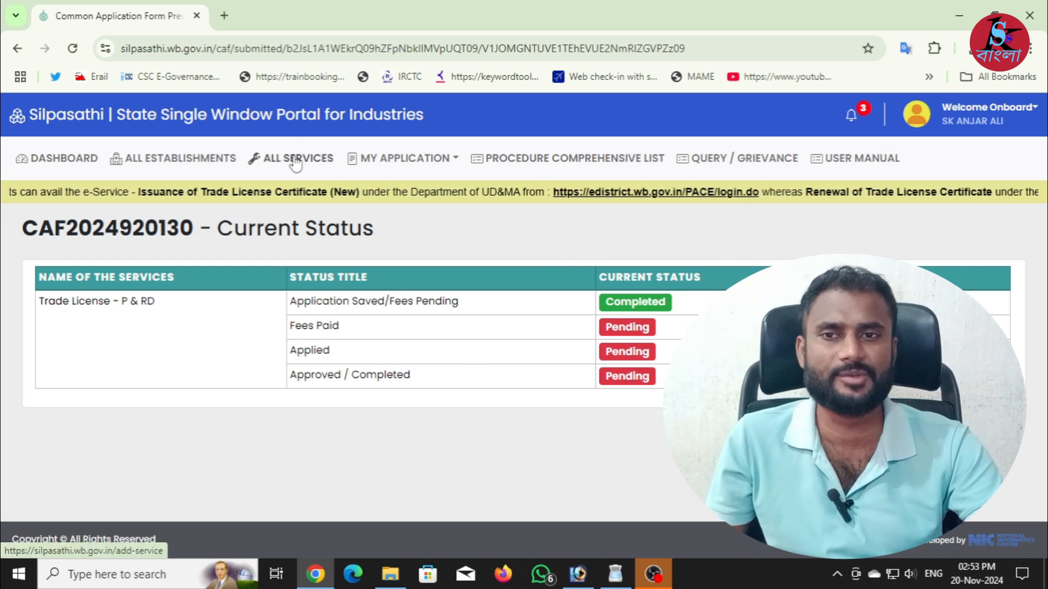
{"action": "left_click", "coordinate": [67, 169]}
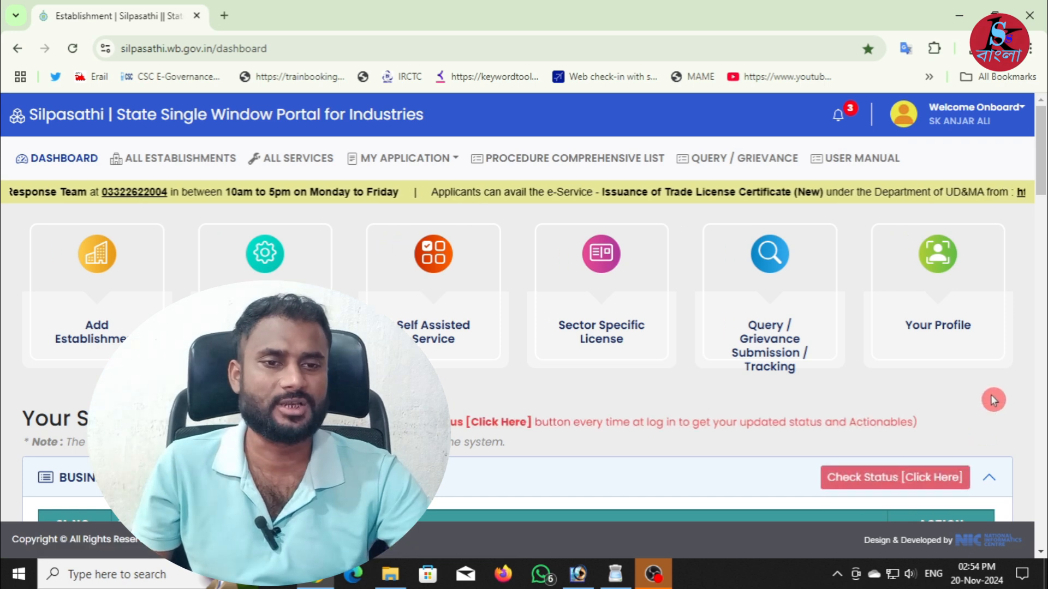
Step: Choose Pay Now for the Trade License entry under Your Selected Service(s)
{"action": "scroll", "coordinate": [994, 400], "scroll_direction": "down", "scroll_amount": 3}
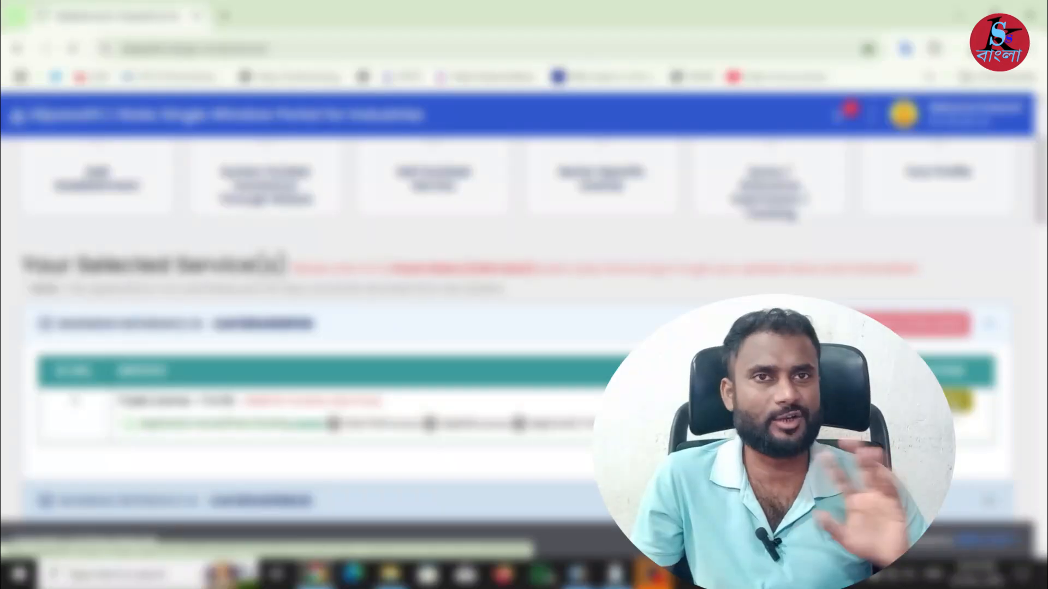
{"action": "left_click", "coordinate": [961, 403]}
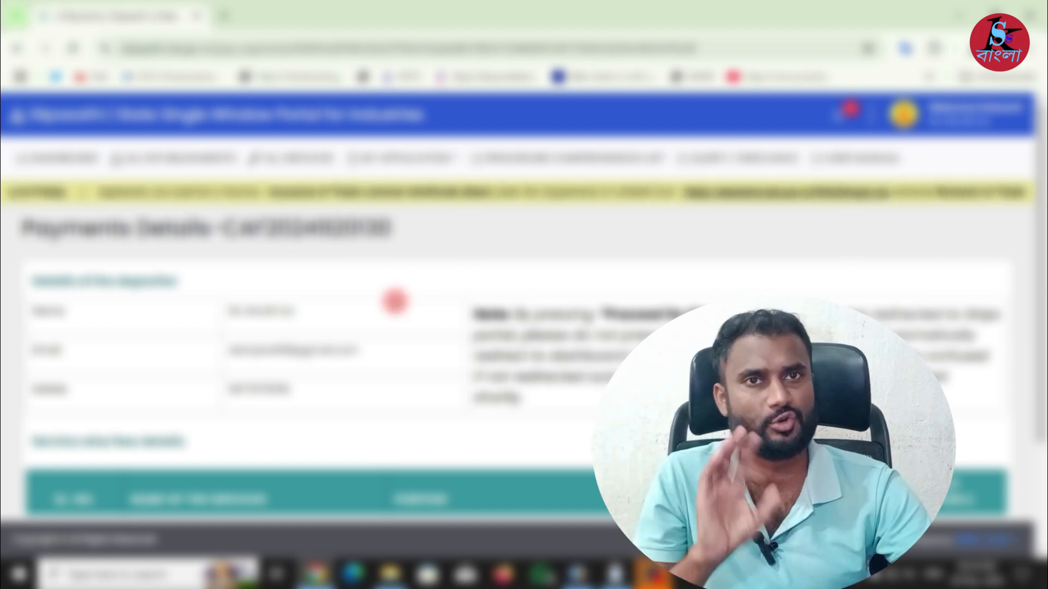
Step: Review the service name, purpose and payable amount, then proceed to online payment
{"action": "scroll", "coordinate": [469, 377], "scroll_direction": "down", "scroll_amount": 2}
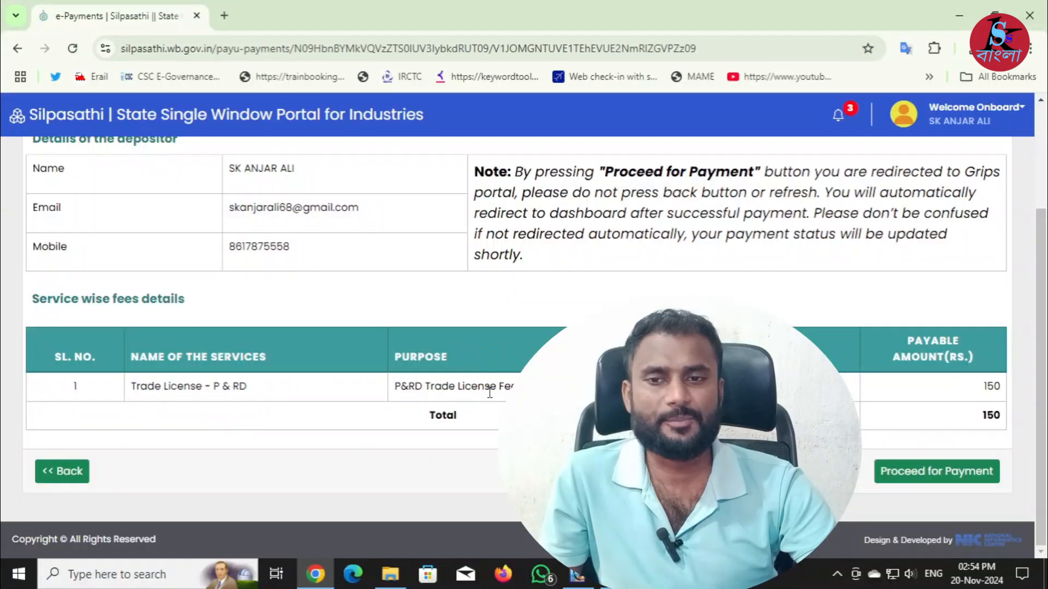
{"action": "left_click_drag", "start_coordinate": [56, 361], "coordinate": [254, 362]}
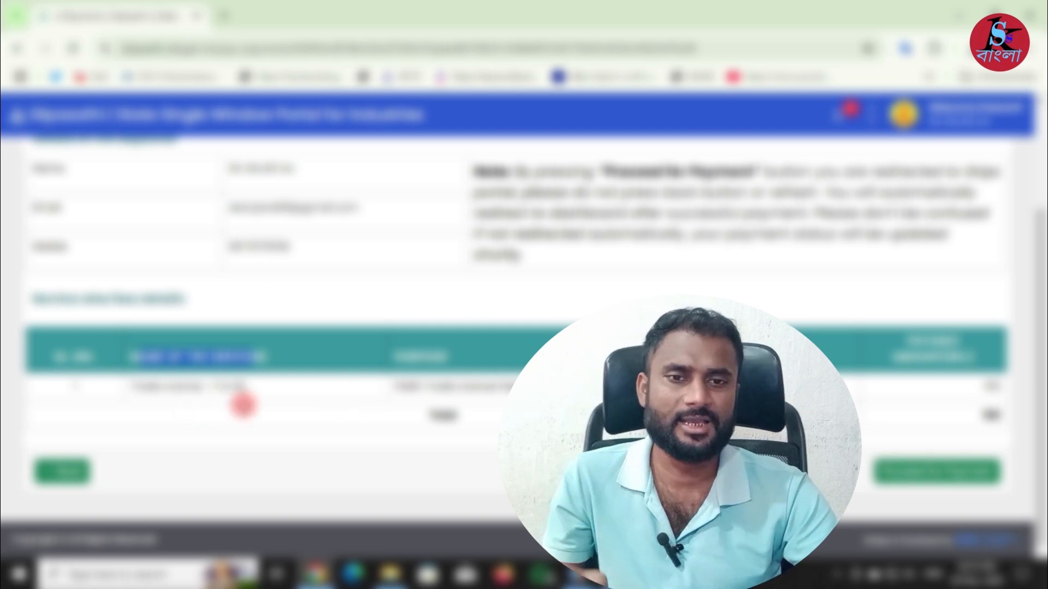
{"action": "left_click_drag", "start_coordinate": [394, 358], "coordinate": [451, 348]}
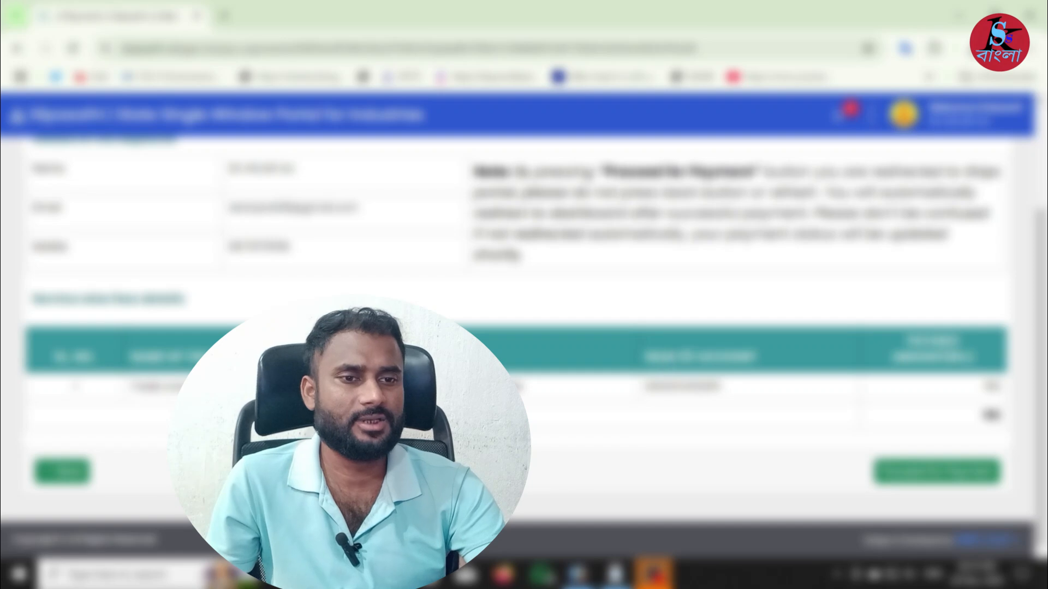
{"action": "left_click_drag", "start_coordinate": [669, 356], "coordinate": [726, 358]}
{"action": "left_click_drag", "start_coordinate": [898, 354], "coordinate": [964, 357]}
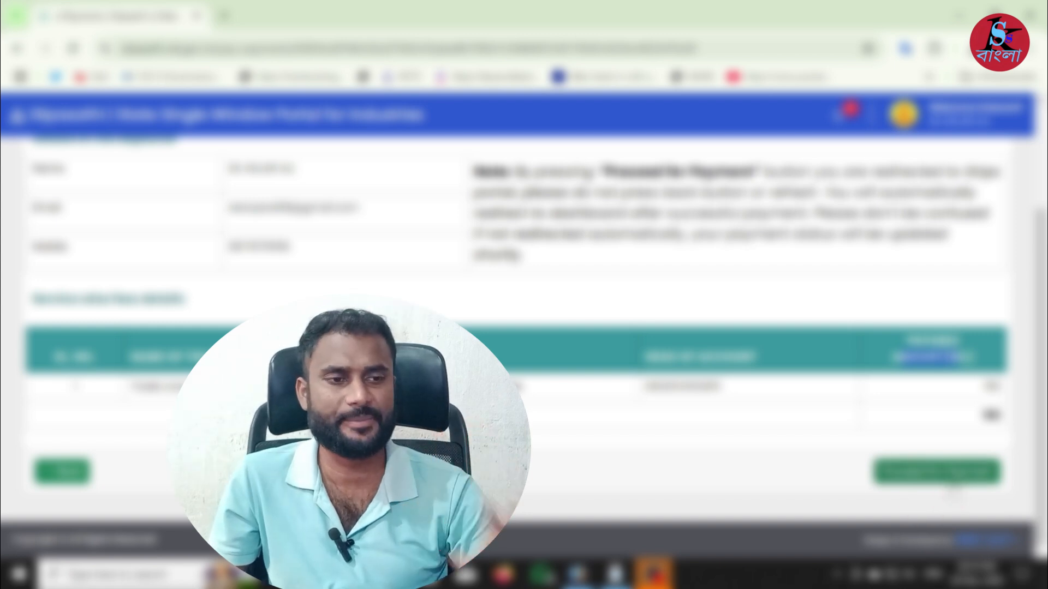
{"action": "left_click", "coordinate": [951, 481]}
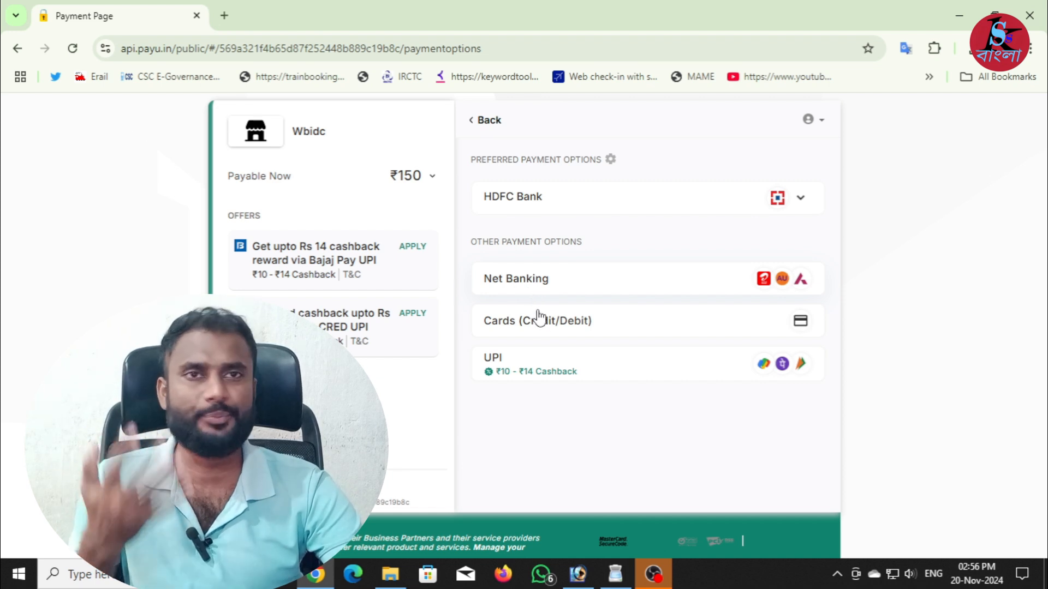
Step: Browse the UPI choices, expand Google Pay's UPI ID field, then go back to all payment options
{"action": "left_click", "coordinate": [576, 395]}
{"action": "left_click", "coordinate": [520, 394]}
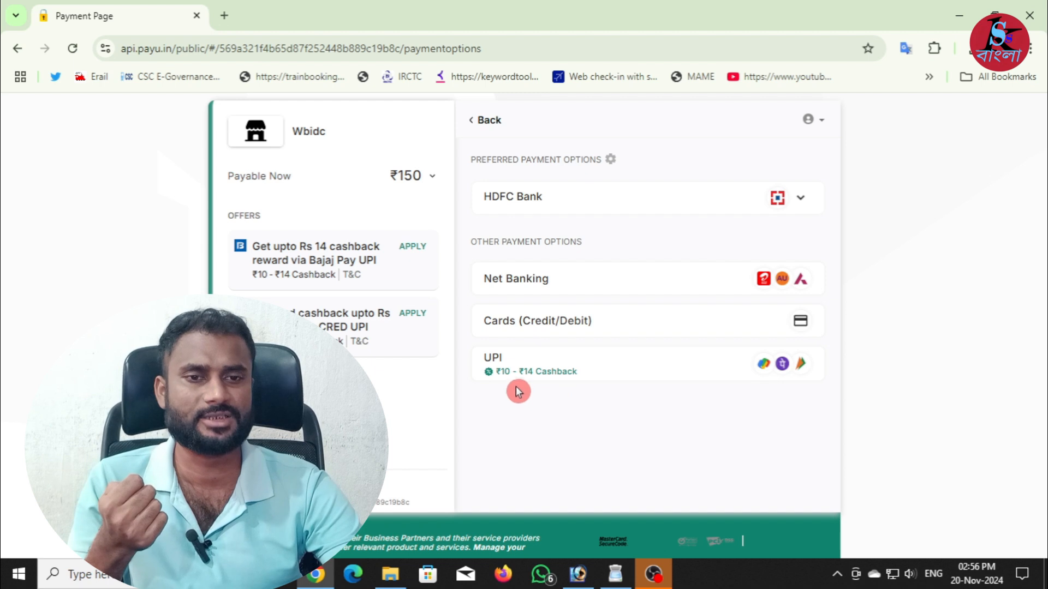
{"action": "left_click", "coordinate": [560, 394]}
{"action": "left_click", "coordinate": [552, 377]}
{"action": "left_click", "coordinate": [608, 334]}
{"action": "scroll", "coordinate": [604, 360], "scroll_direction": "down", "scroll_amount": 3}
{"action": "scroll", "coordinate": [603, 385], "scroll_direction": "up", "scroll_amount": 3}
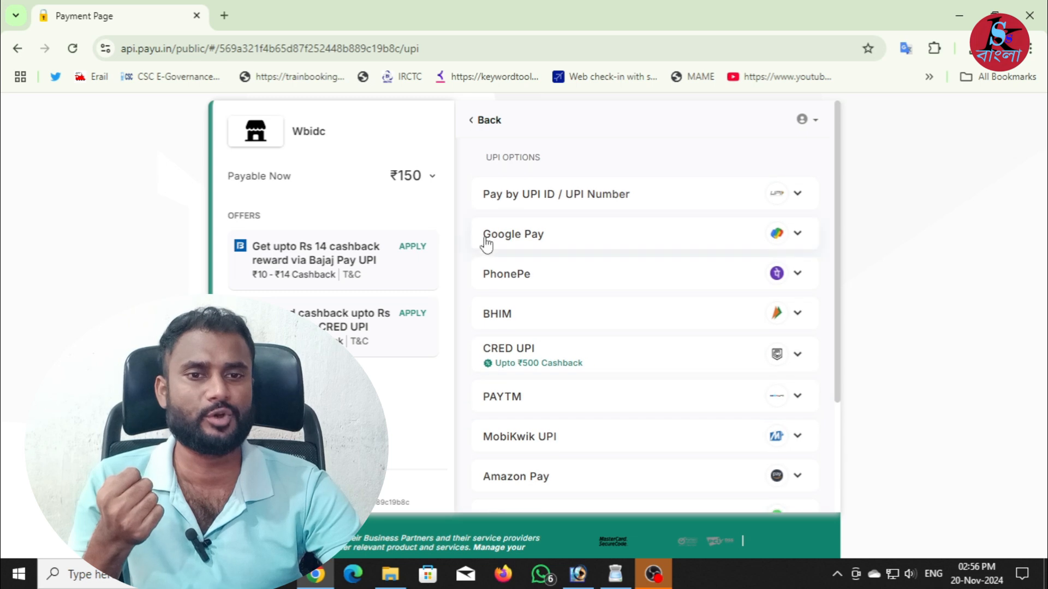
{"action": "left_click", "coordinate": [502, 420]}
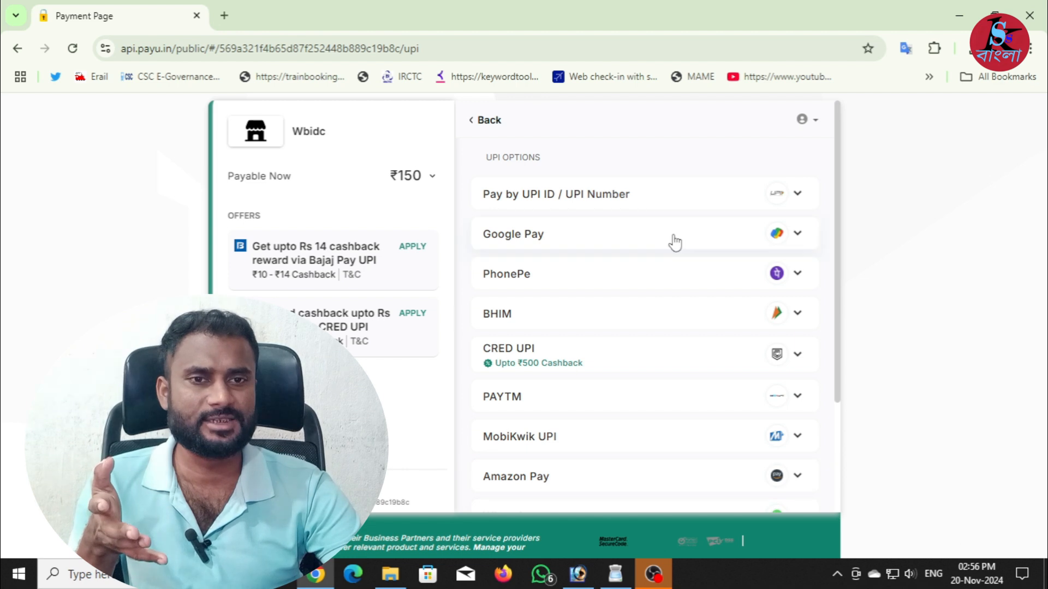
{"action": "left_click", "coordinate": [626, 252]}
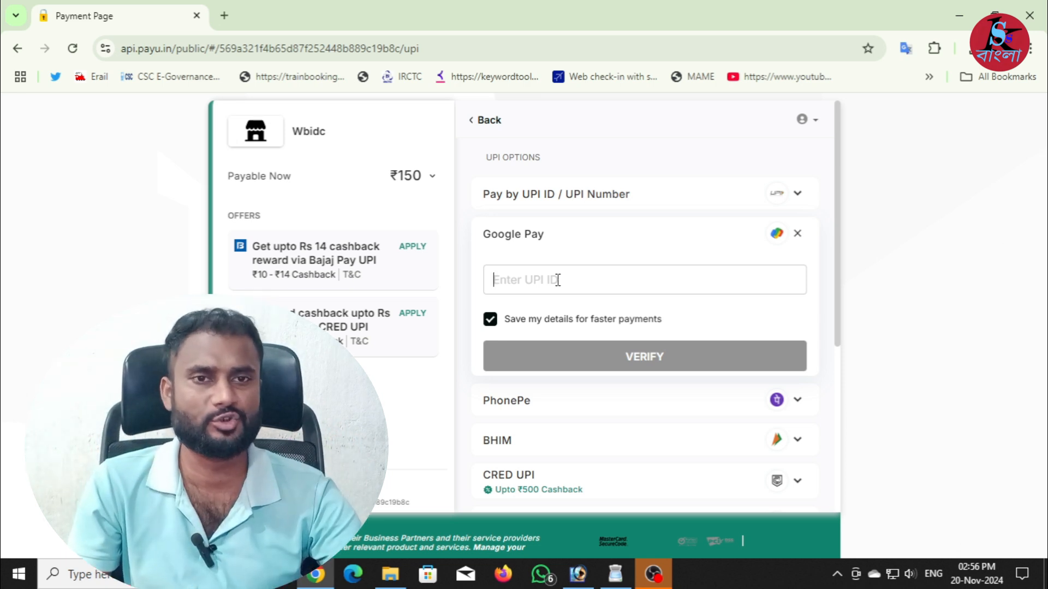
{"action": "left_click", "coordinate": [481, 128]}
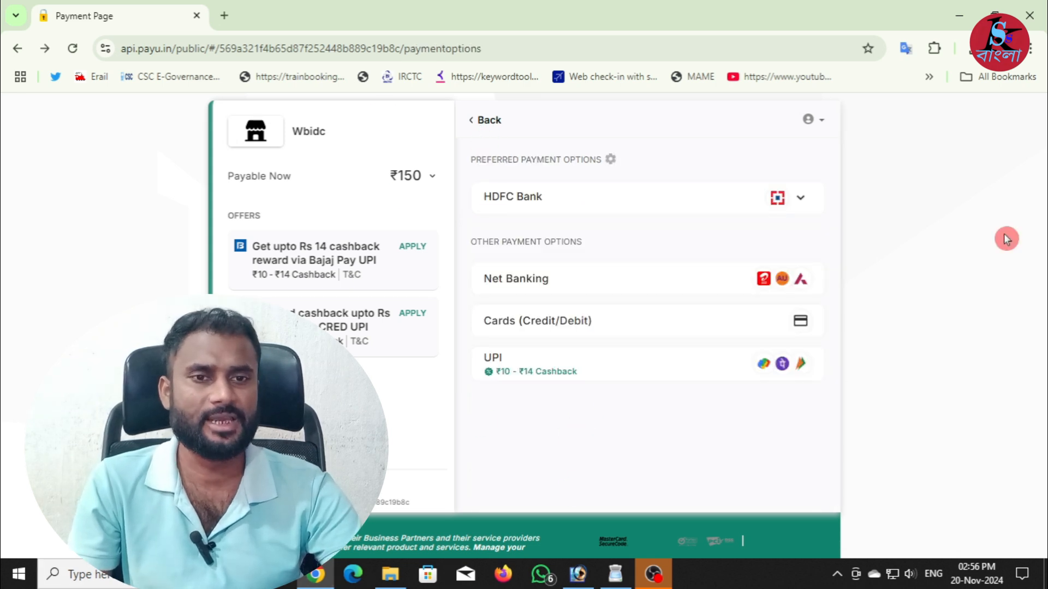
Step: Pay the ₹150 on PayU by HDFC Bank net banking, proceeding to HDFC's login page
{"action": "left_click", "coordinate": [528, 289]}
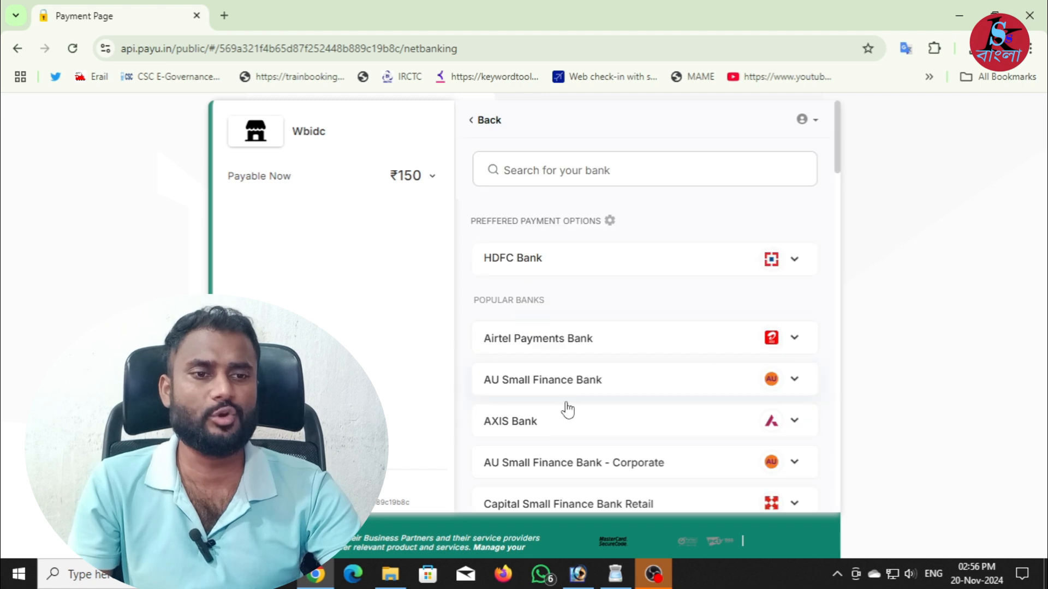
{"action": "scroll", "coordinate": [618, 386], "scroll_direction": "down", "scroll_amount": 10}
{"action": "scroll", "coordinate": [617, 388], "scroll_direction": "up", "scroll_amount": 7}
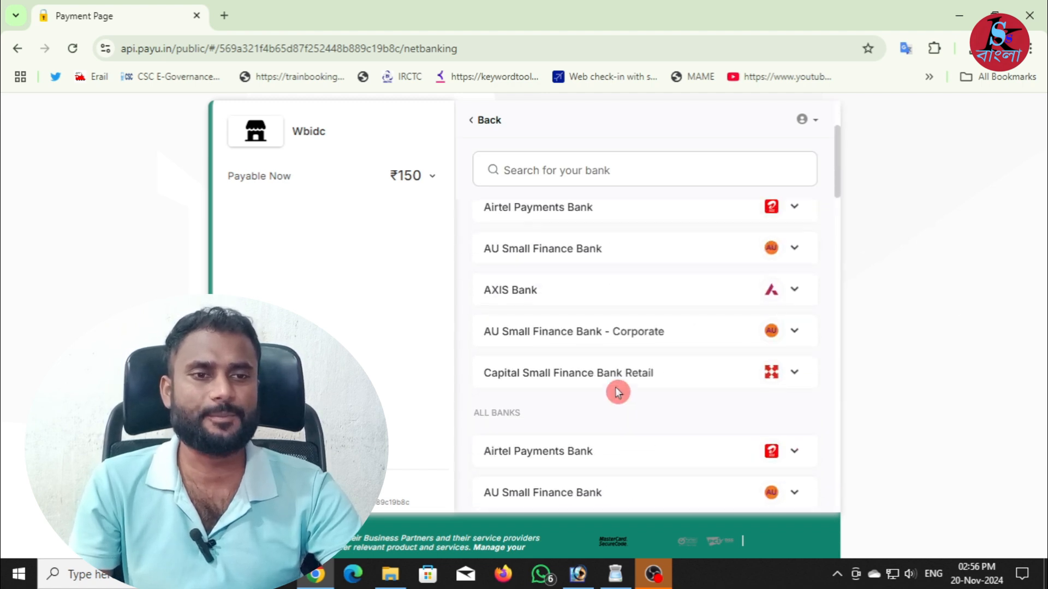
{"action": "scroll", "coordinate": [617, 392], "scroll_direction": "up", "scroll_amount": 3}
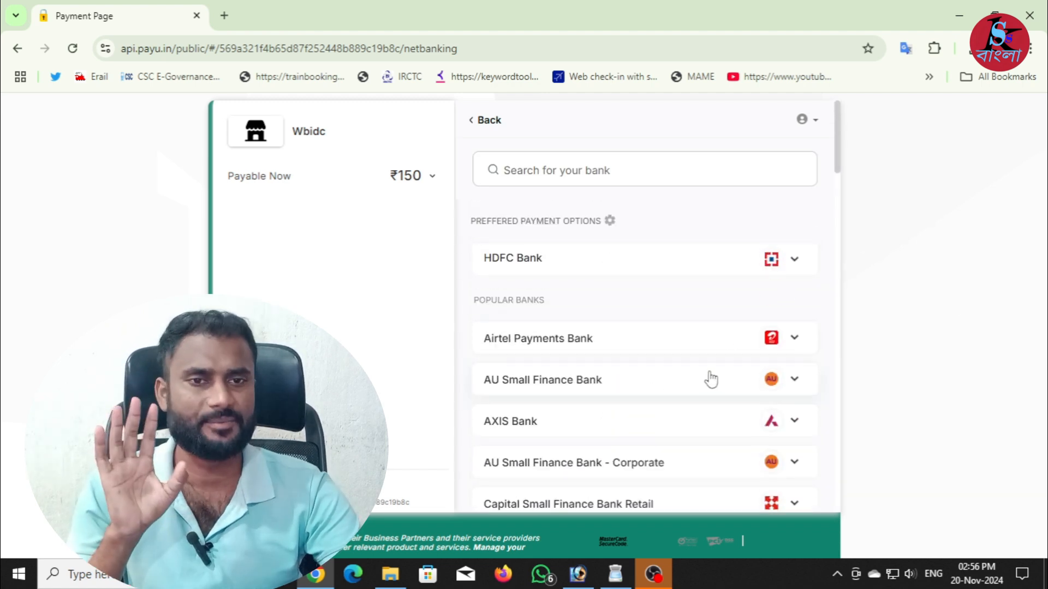
{"action": "left_click", "coordinate": [548, 260]}
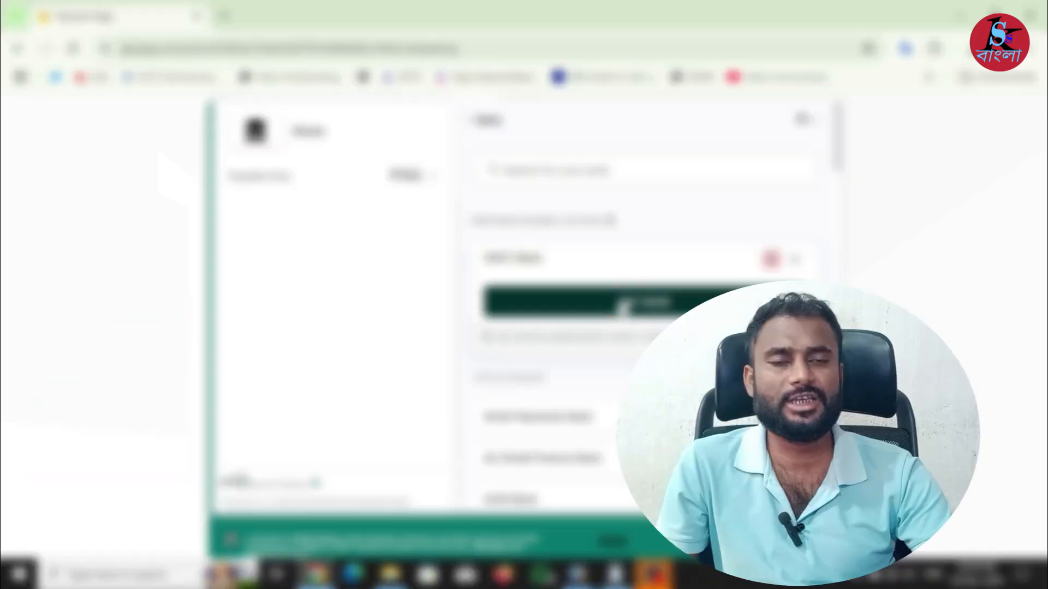
{"action": "left_click", "coordinate": [624, 306]}
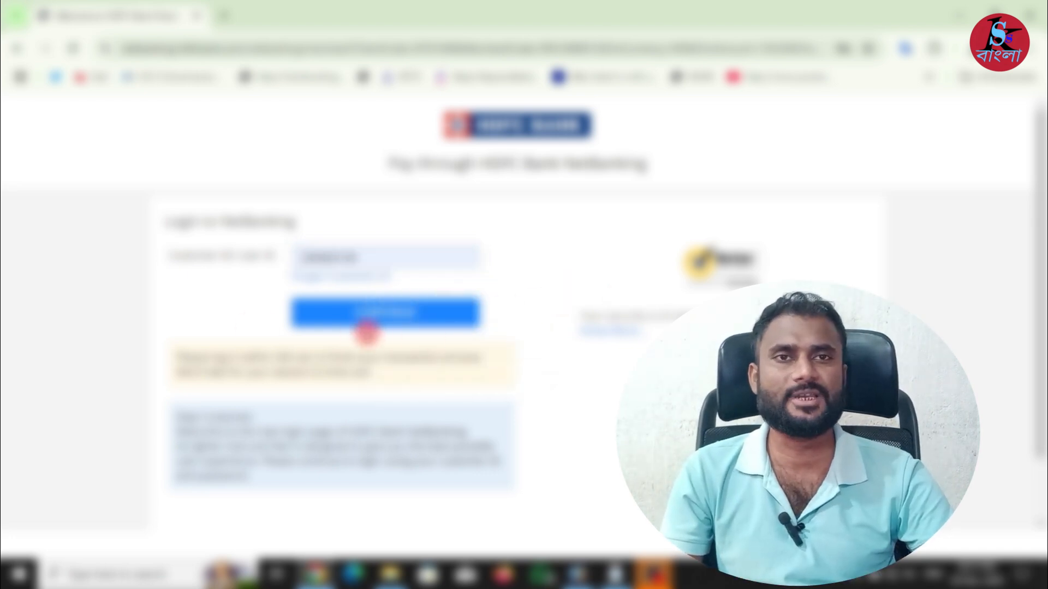
Step: Log in to HDFC NetBanking with customer ID, password and captcha, then confirm the payment
{"action": "left_click", "coordinate": [389, 326]}
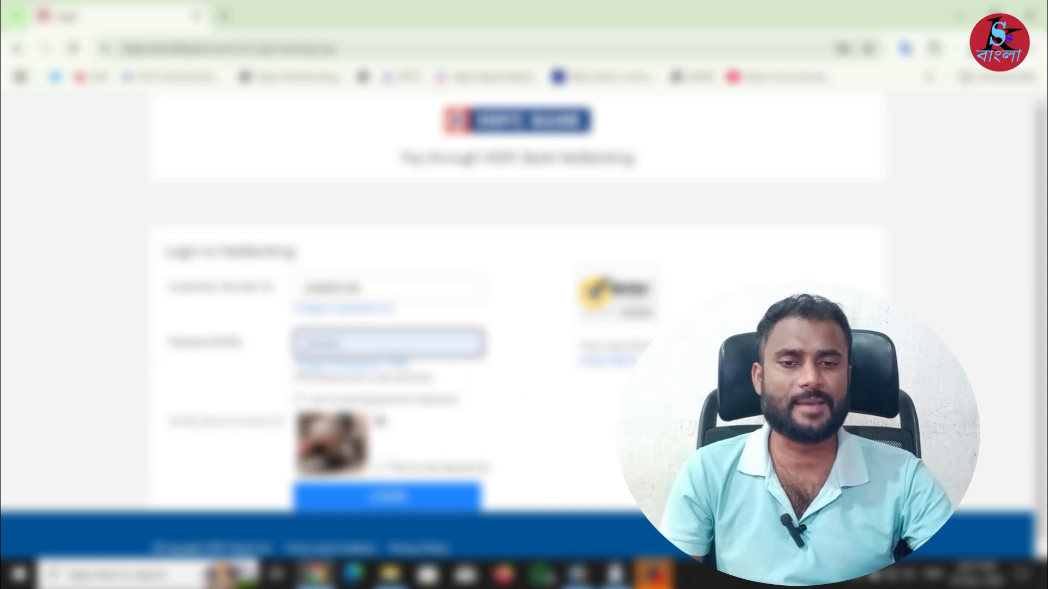
{"action": "left_click", "coordinate": [380, 468]}
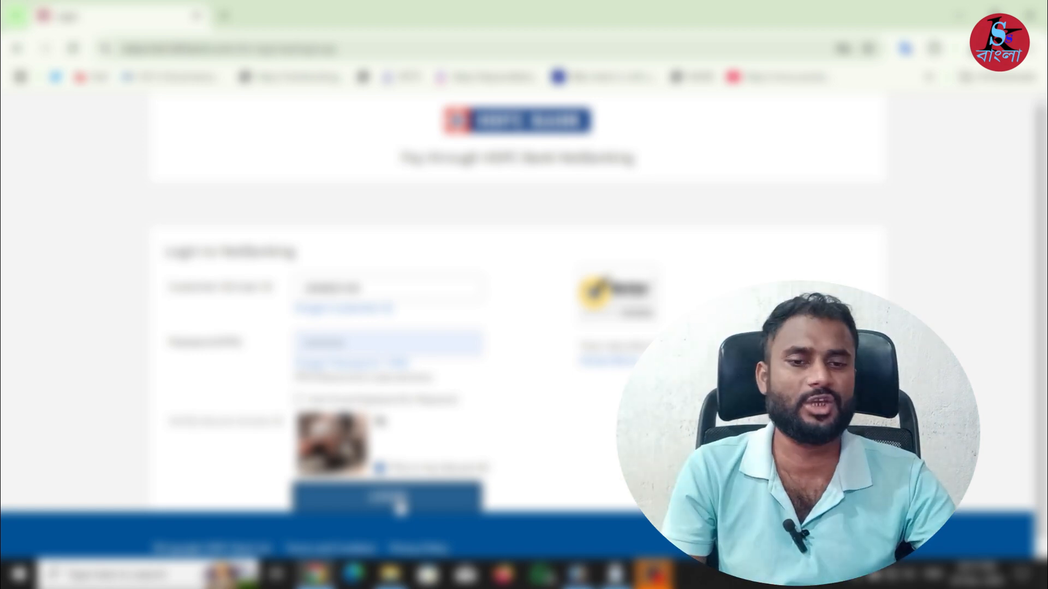
{"action": "left_click", "coordinate": [412, 501]}
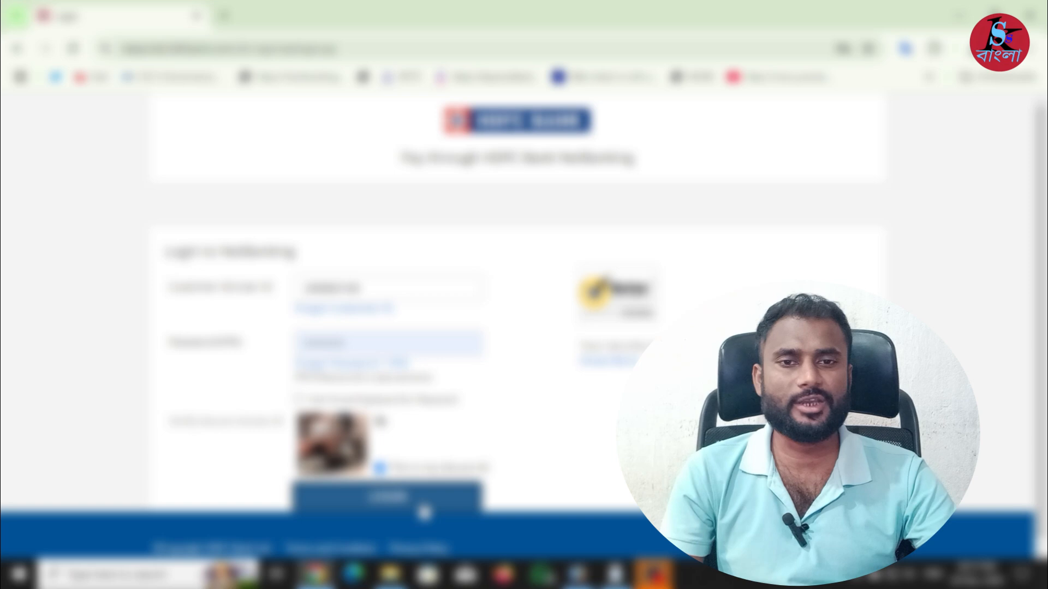
{"action": "left_click", "coordinate": [422, 505]}
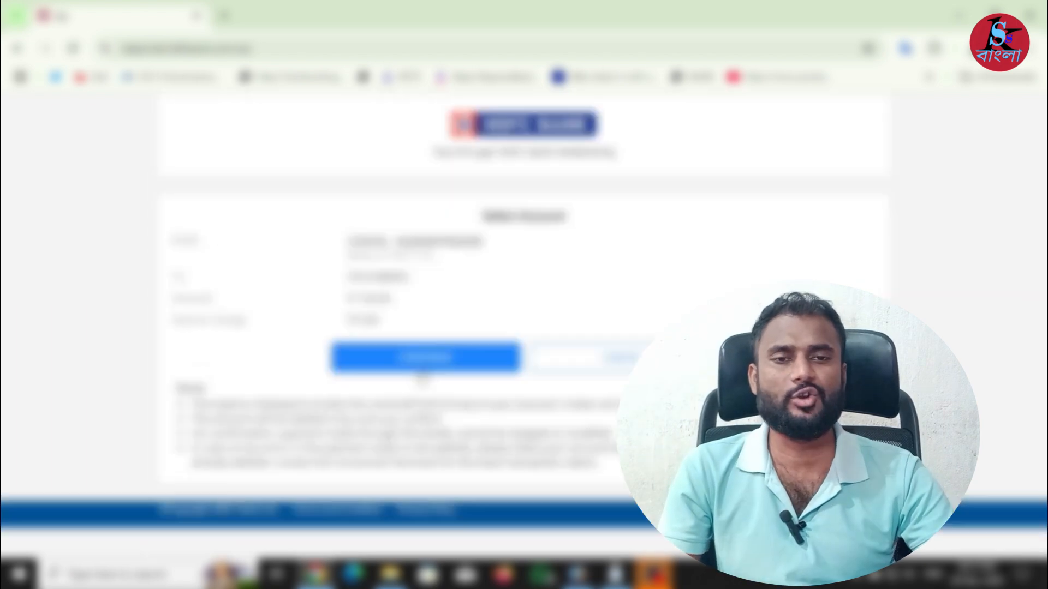
{"action": "left_click", "coordinate": [420, 361]}
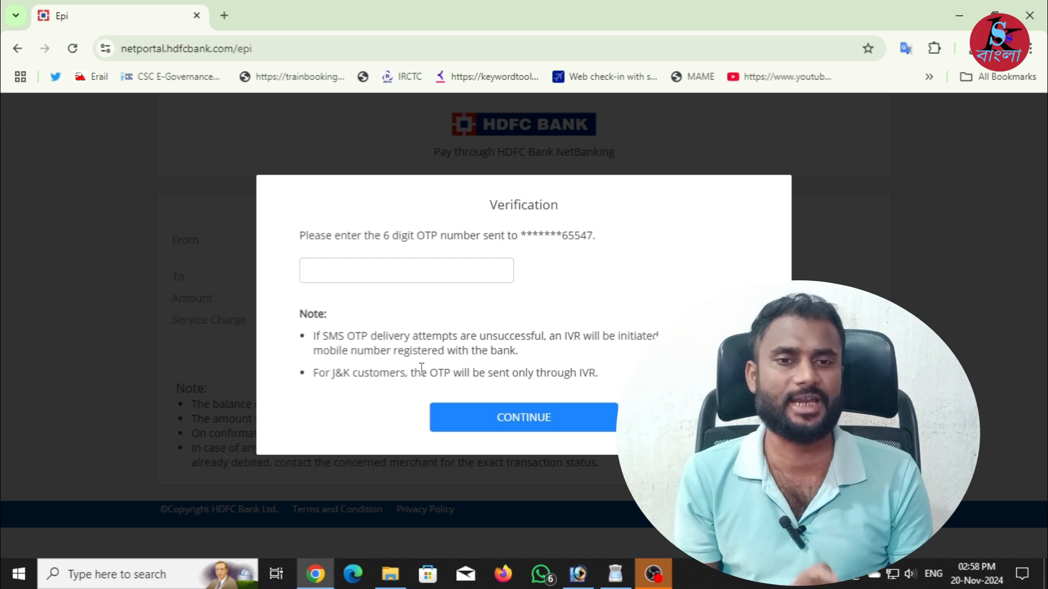
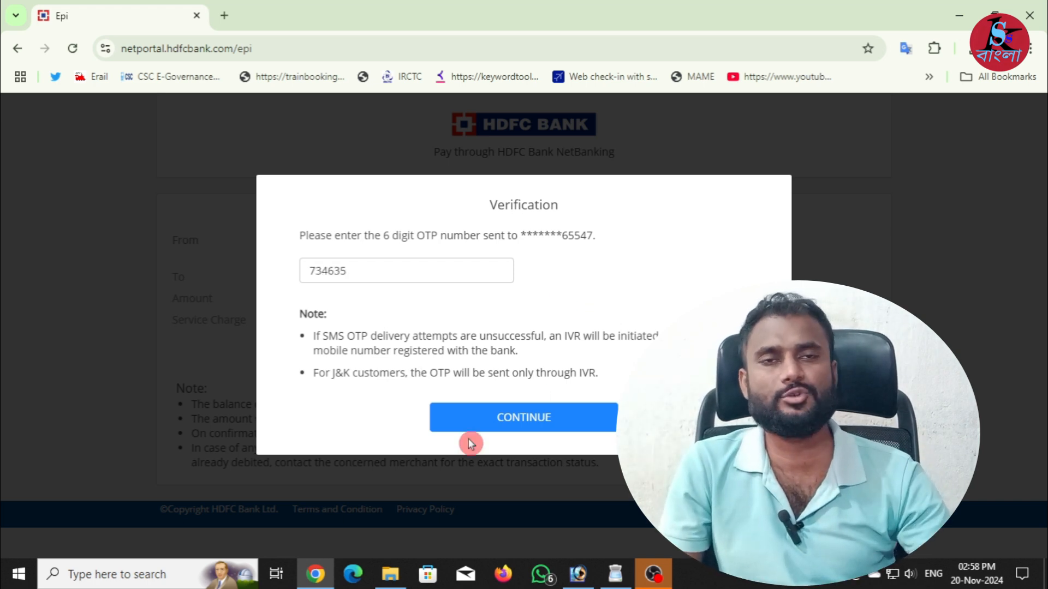
Step: Enter the 6-digit OTP to complete the ₹150 HDFC payment
{"action": "left_click", "coordinate": [528, 431]}
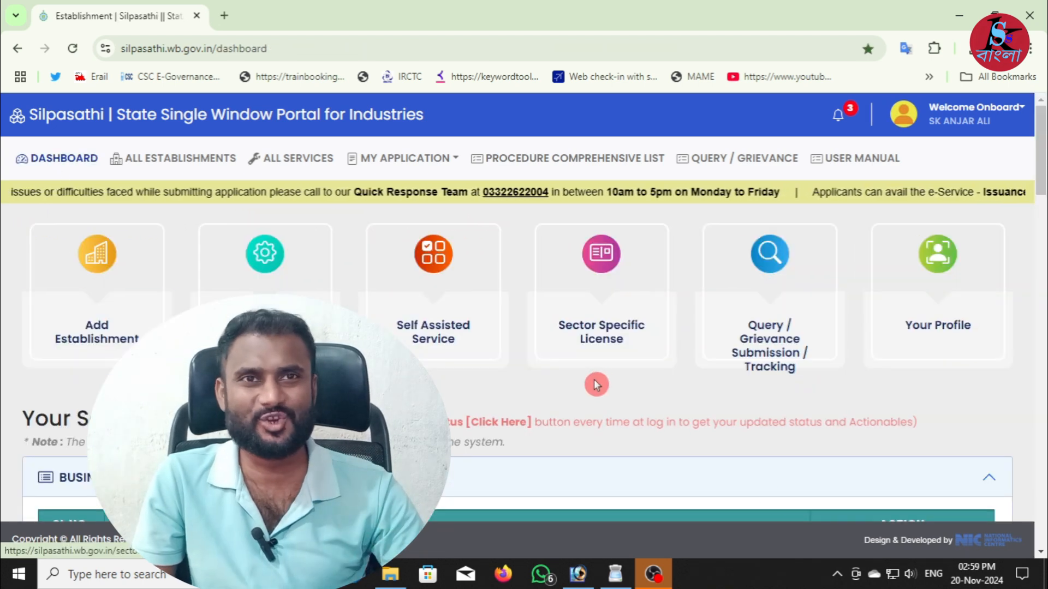
Step: Scroll the dashboard down to the Trade License - P & RD entry under Your Selected Service(s)
{"action": "left_click_drag", "start_coordinate": [1041, 163], "coordinate": [1042, 183]}
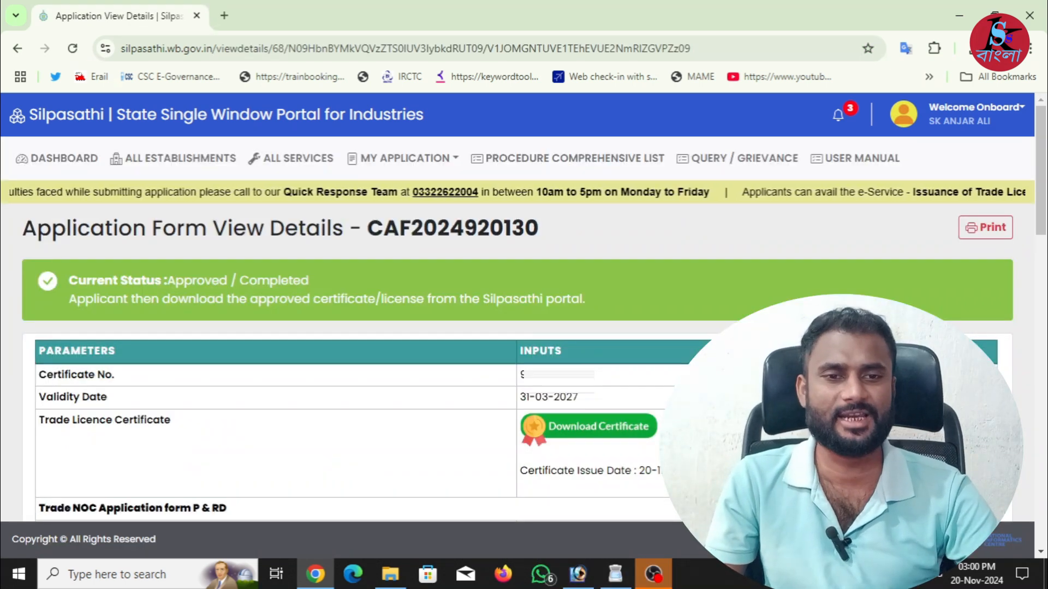
Step: Highlight the certificate number, the 31-03-2027 validity date and the Trade Licence Certificate entry
{"action": "left_click_drag", "start_coordinate": [521, 375], "coordinate": [594, 377]}
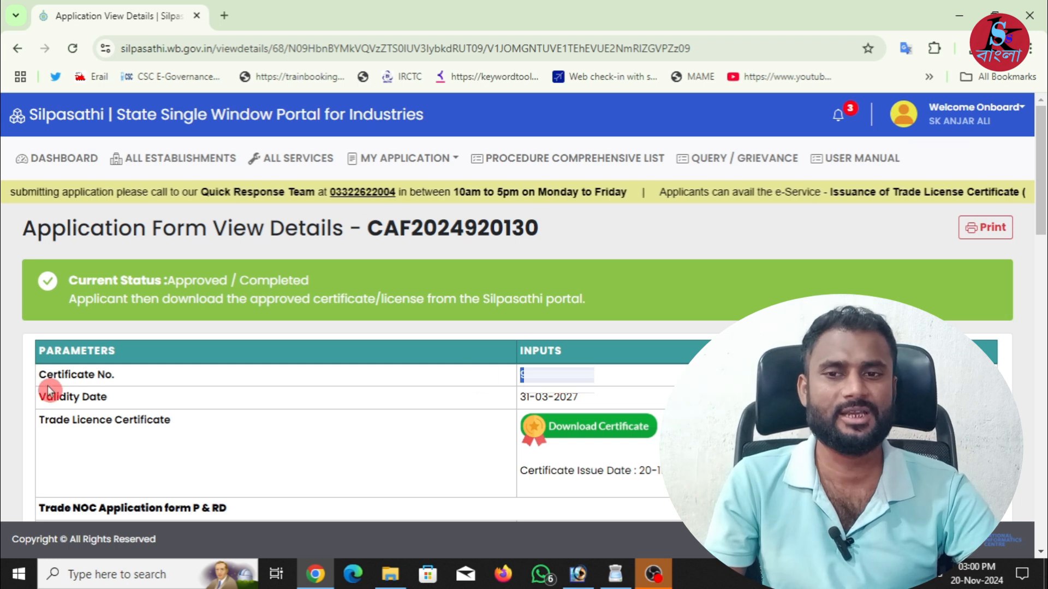
{"action": "left_click_drag", "start_coordinate": [205, 369], "coordinate": [392, 420]}
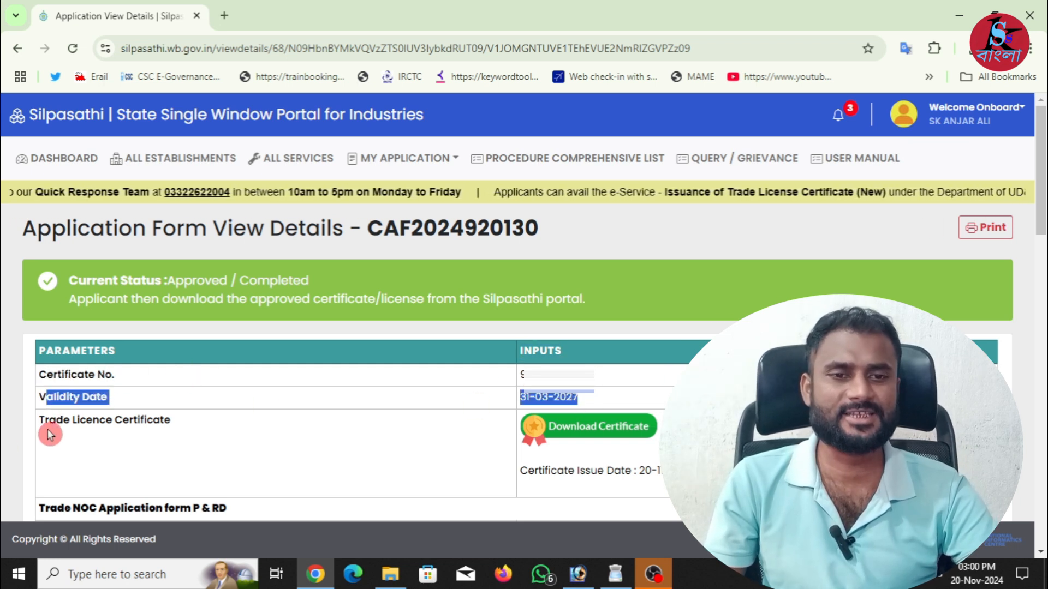
{"action": "left_click_drag", "start_coordinate": [50, 435], "coordinate": [218, 428]}
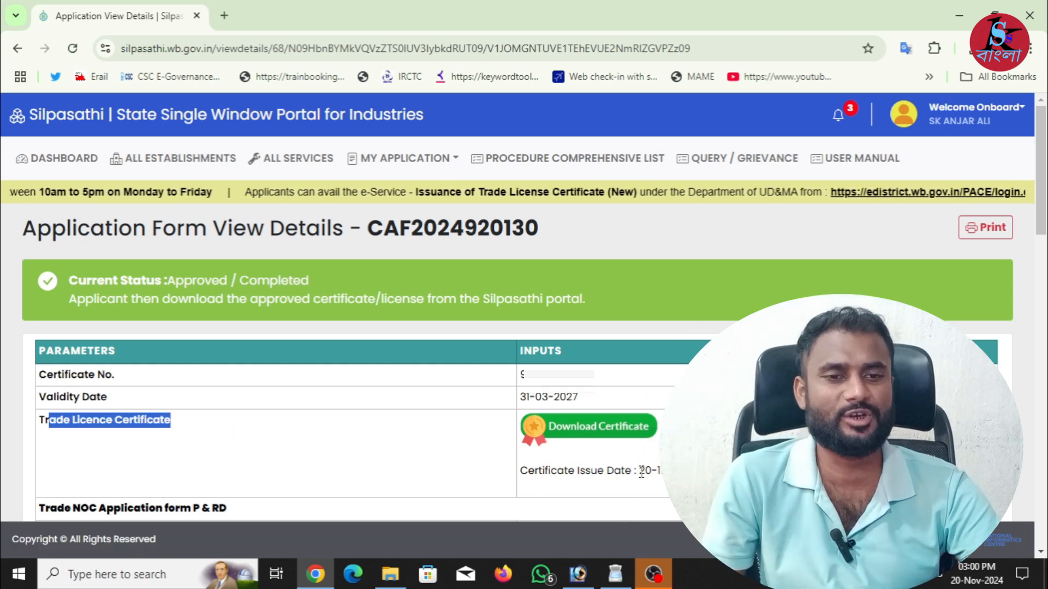
Step: Open the Trade Licence certificate PDF, then refresh the Windows desktop
{"action": "left_click", "coordinate": [592, 430]}
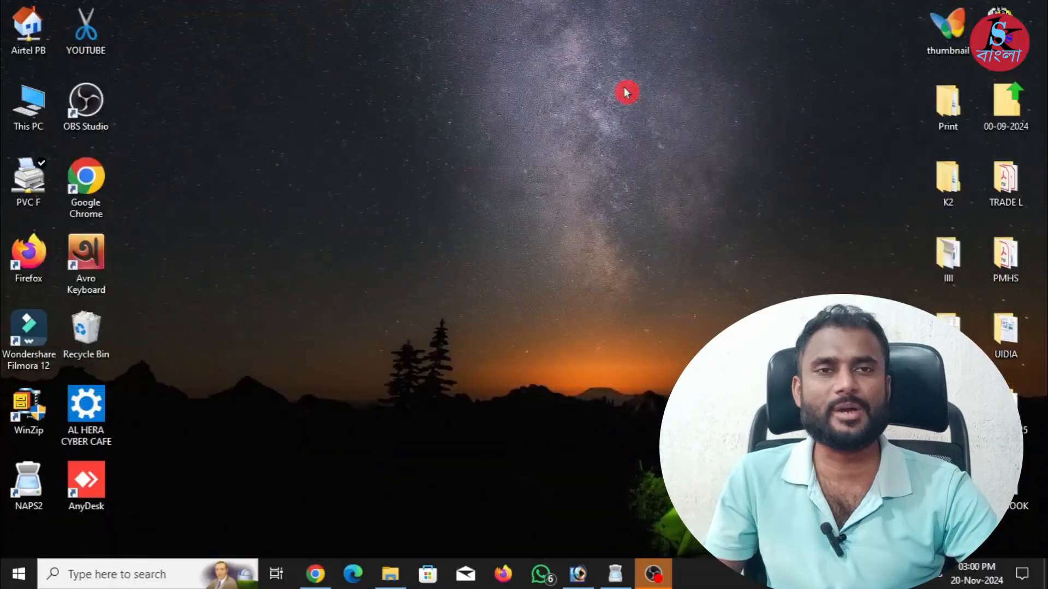
{"action": "right_click", "coordinate": [626, 90]}
{"action": "left_click", "coordinate": [669, 139]}
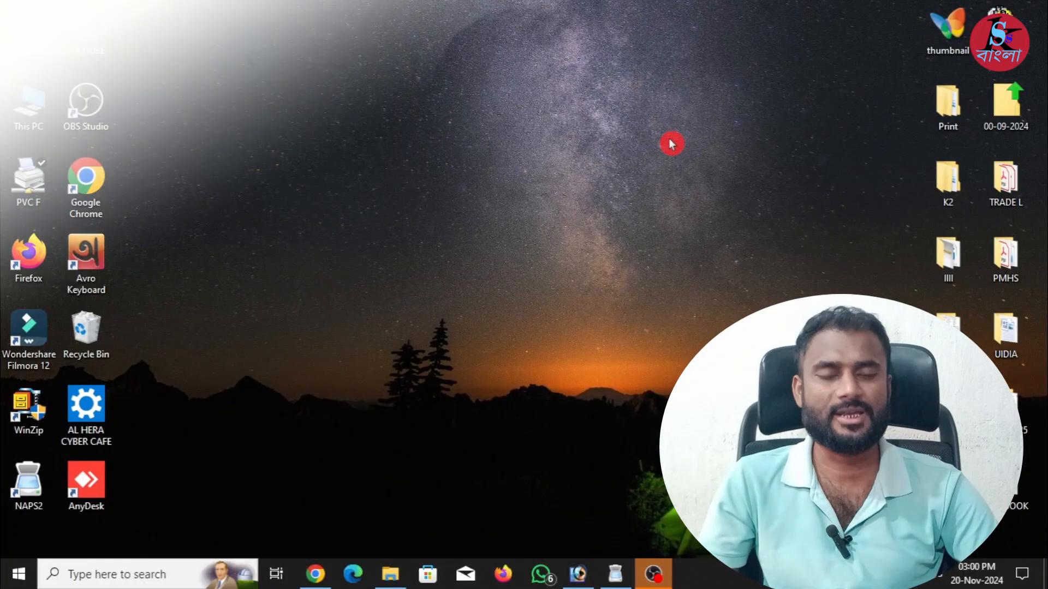